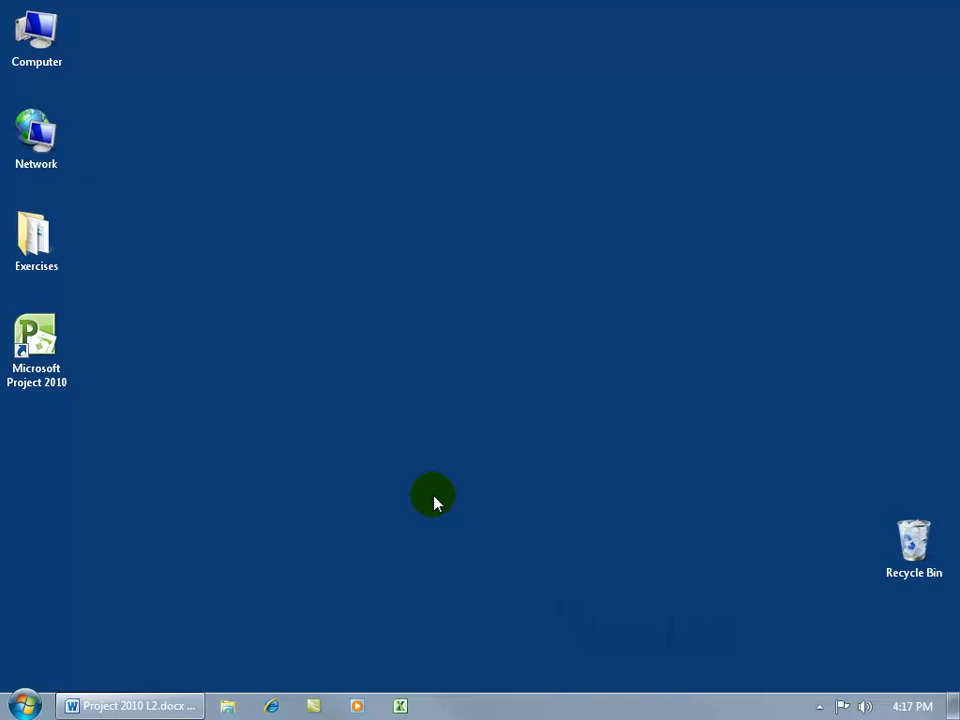
# Open Training Manual Resource Pool.mpp from the Exercises folder as read-only, allowing others to work on connected projects.
pyautogui.doubleClick(36, 240)
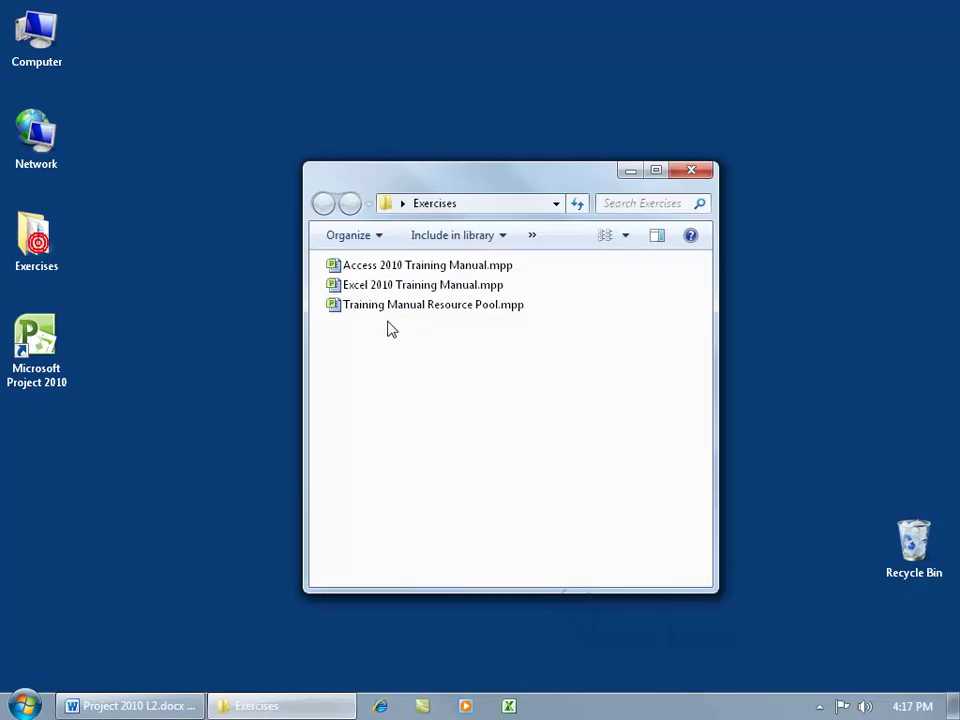
pyautogui.click(430, 307)
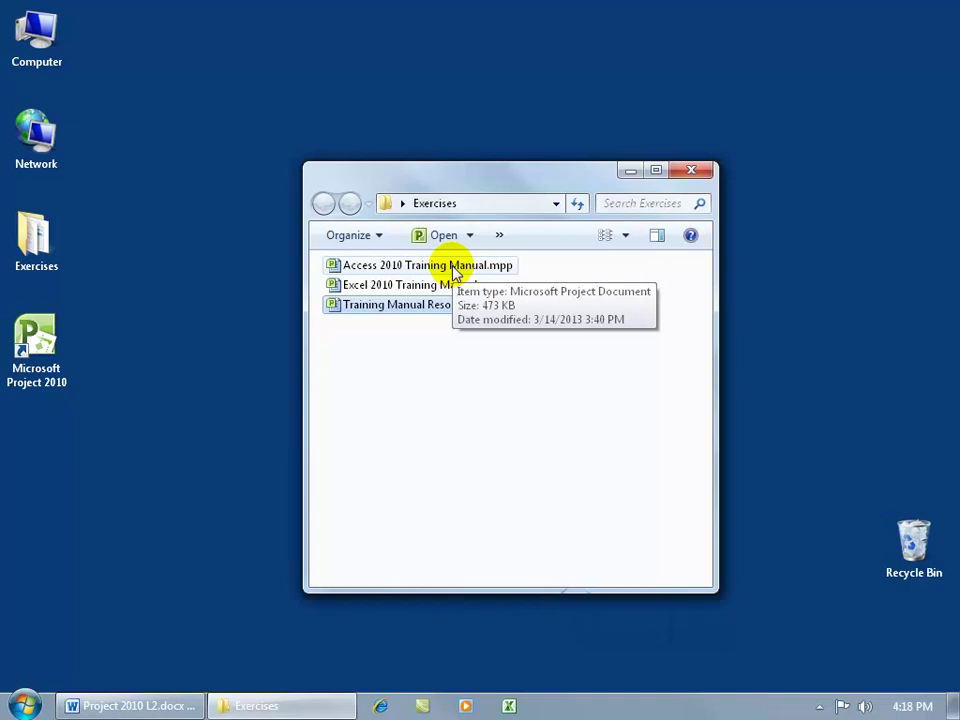
pyautogui.doubleClick(405, 313)
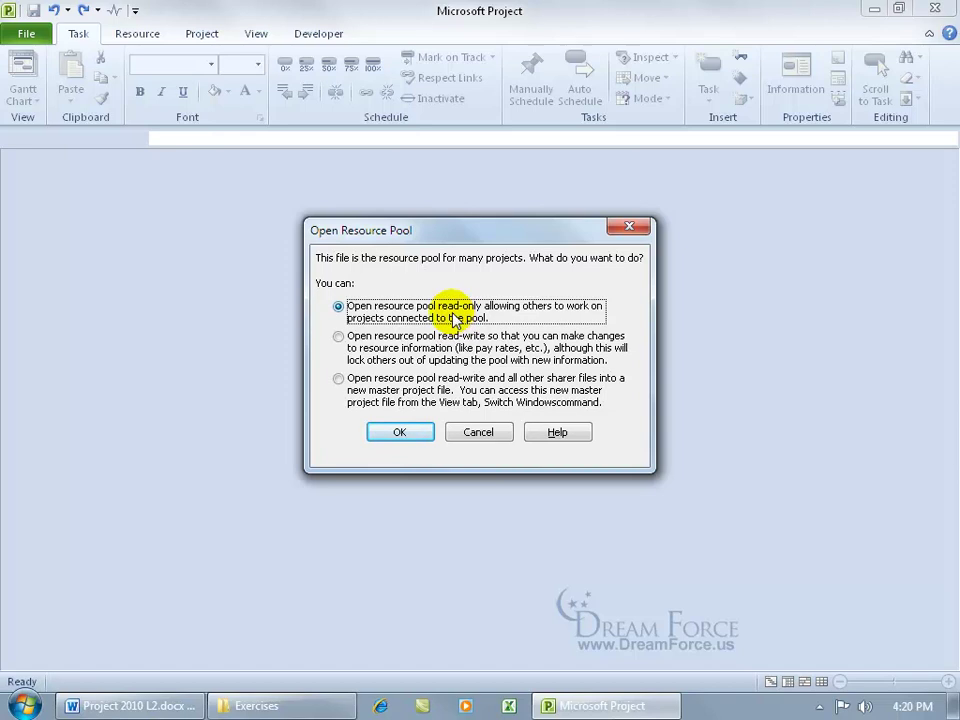
pyautogui.click(397, 431)
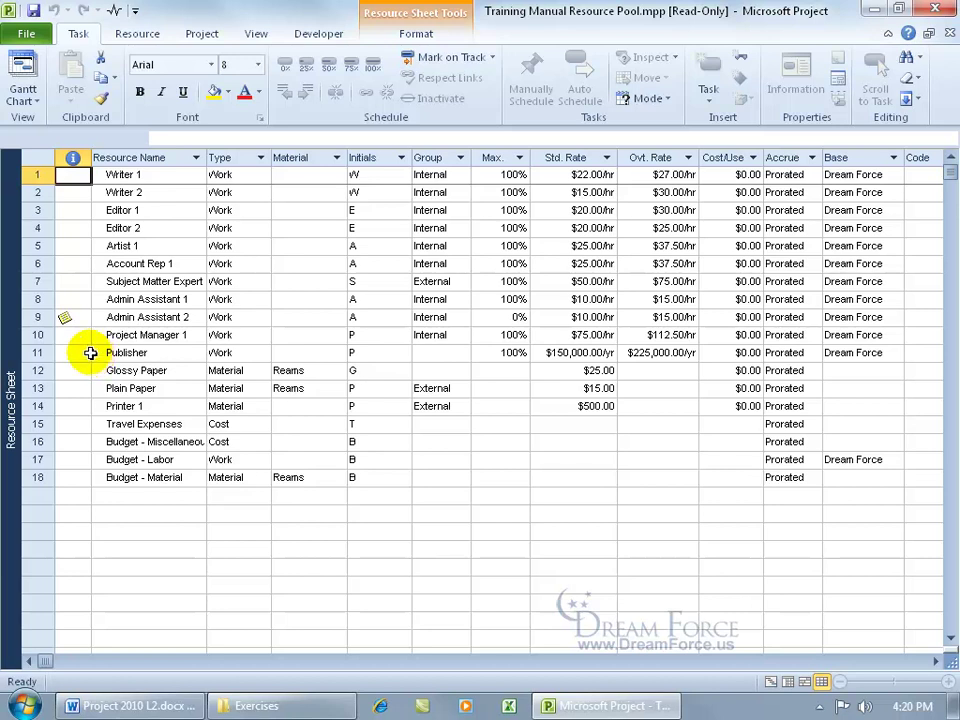
# Check the resource pool file's Gantt Chart view for tasks and return to its Resource Sheet view.
pyautogui.rightClick(10, 330)
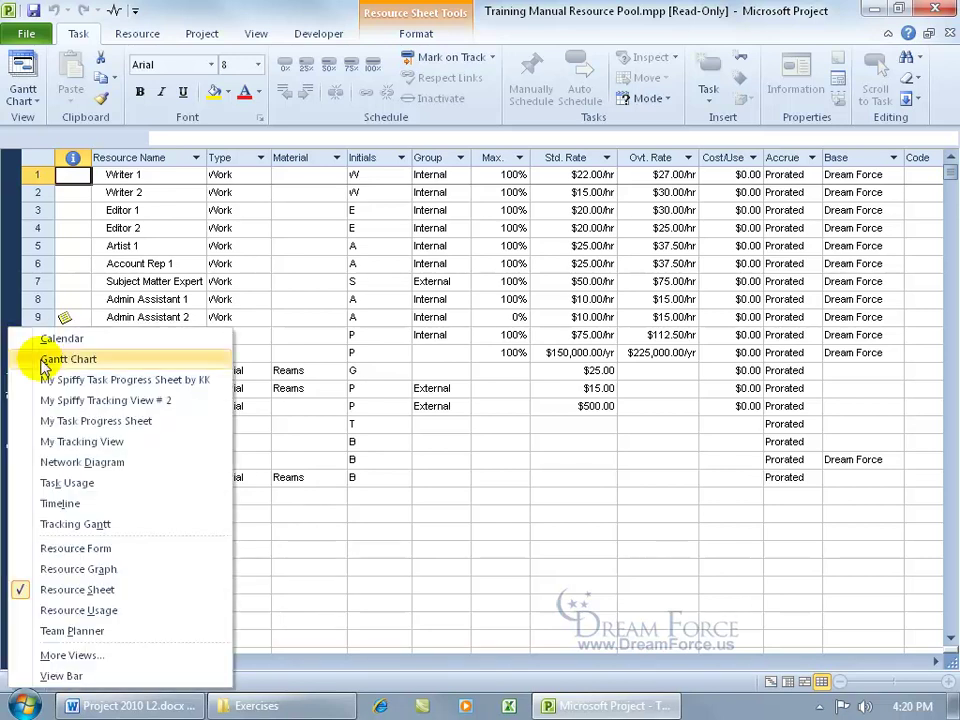
pyautogui.click(40, 358)
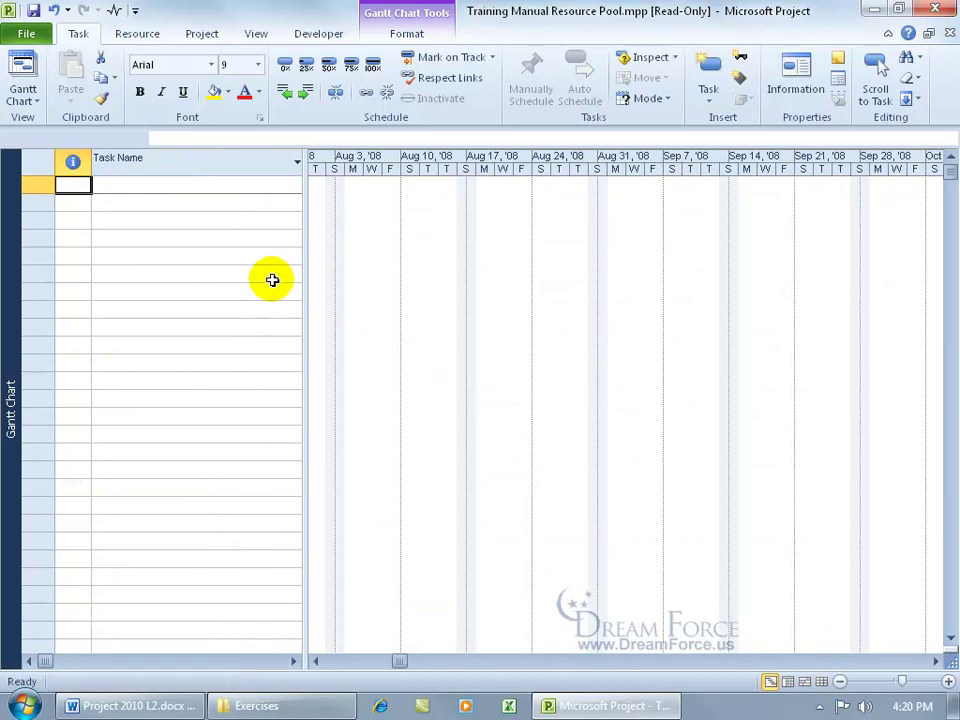
pyautogui.rightClick(13, 333)
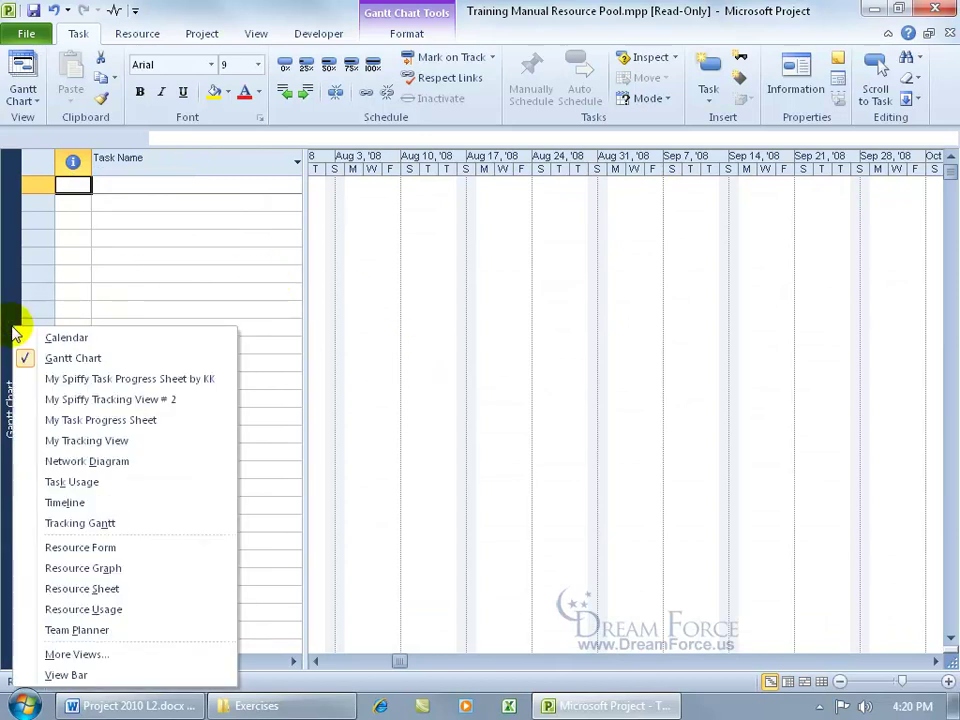
pyautogui.click(108, 589)
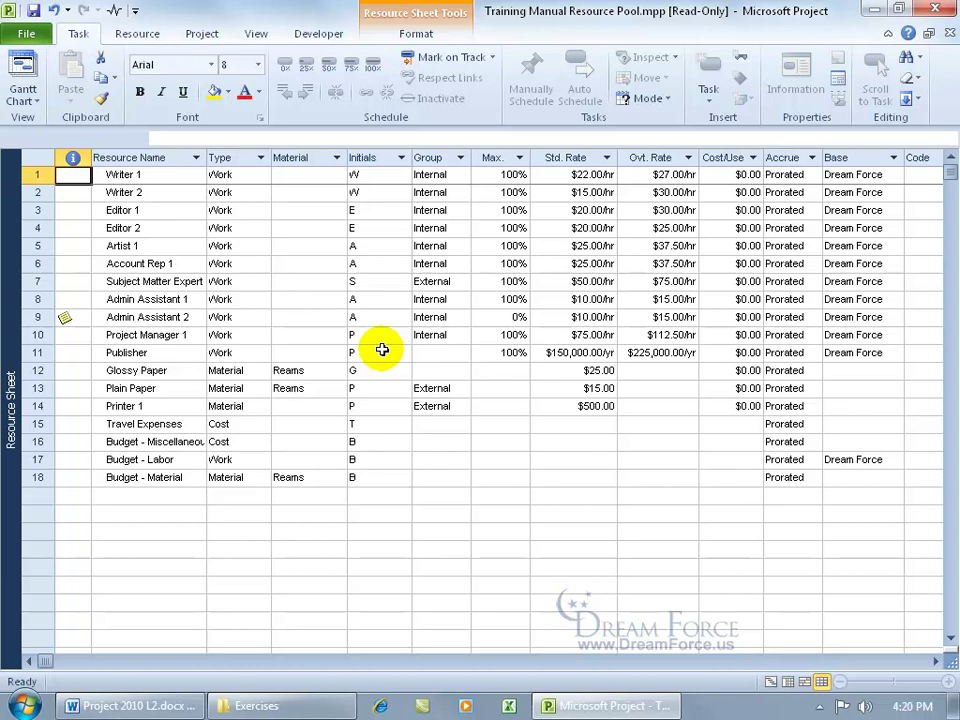
# Review the resource pool's sharing links in the Share Resources settings and leave them without changes.
pyautogui.click(136, 33)
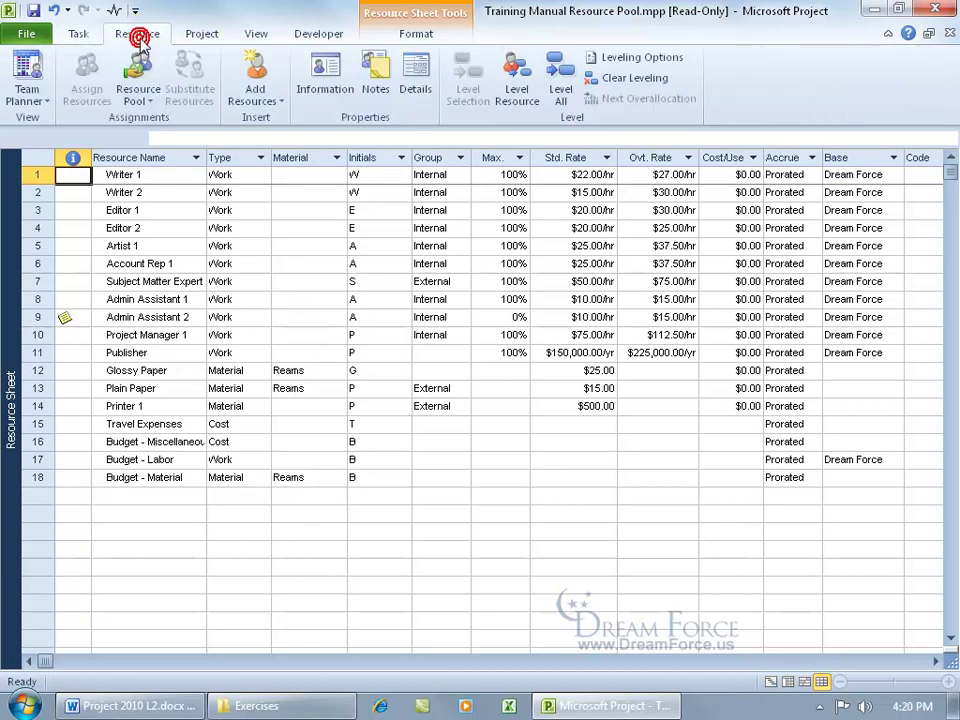
pyautogui.click(139, 99)
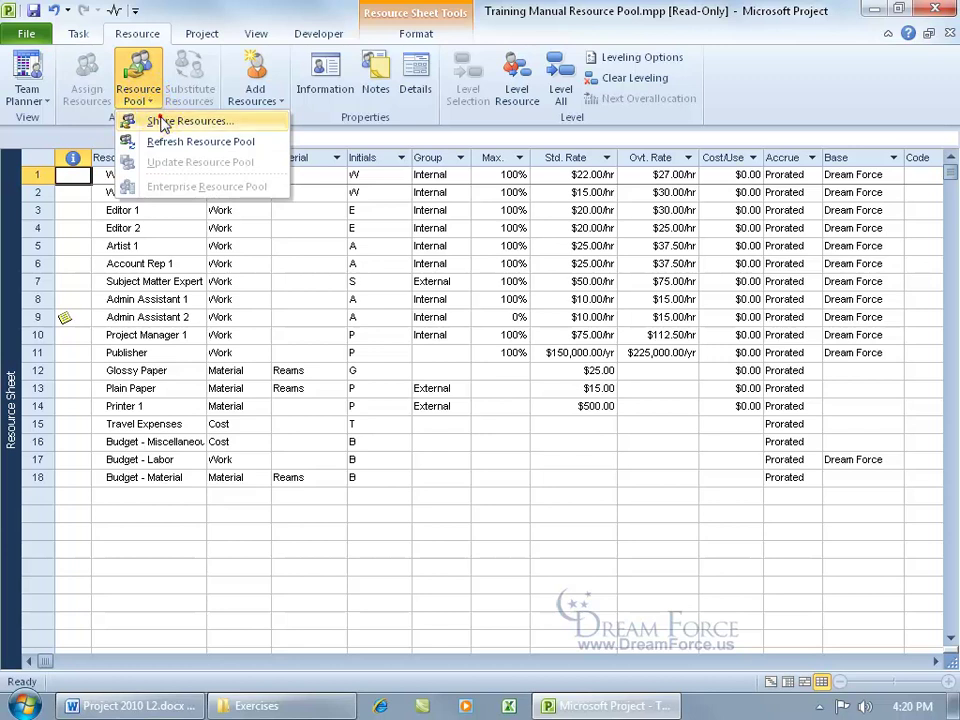
pyautogui.click(152, 121)
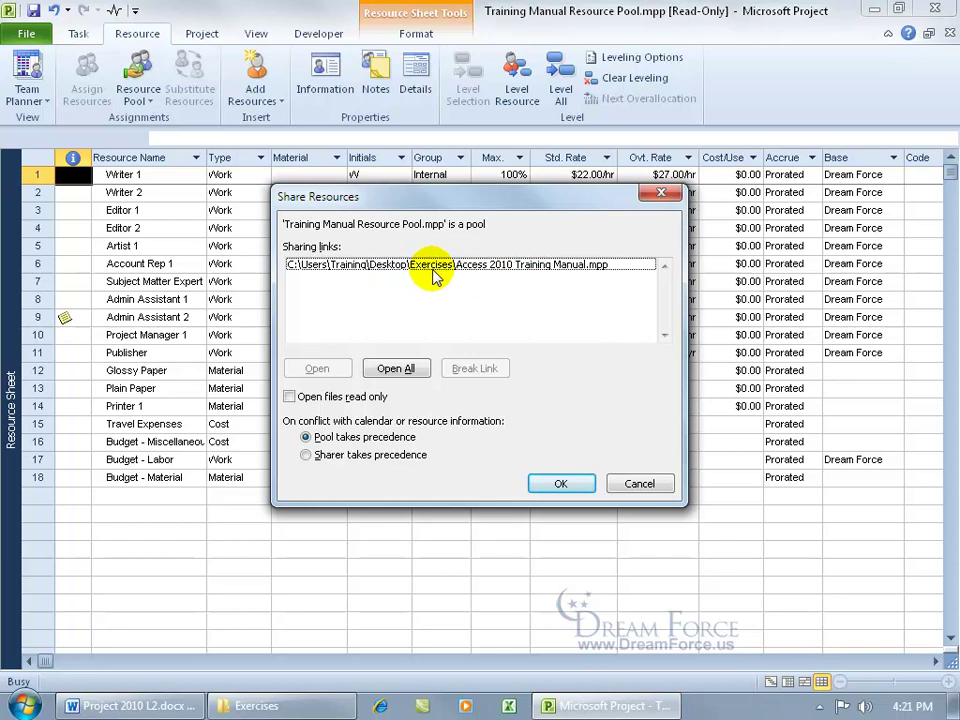
pyautogui.click(630, 485)
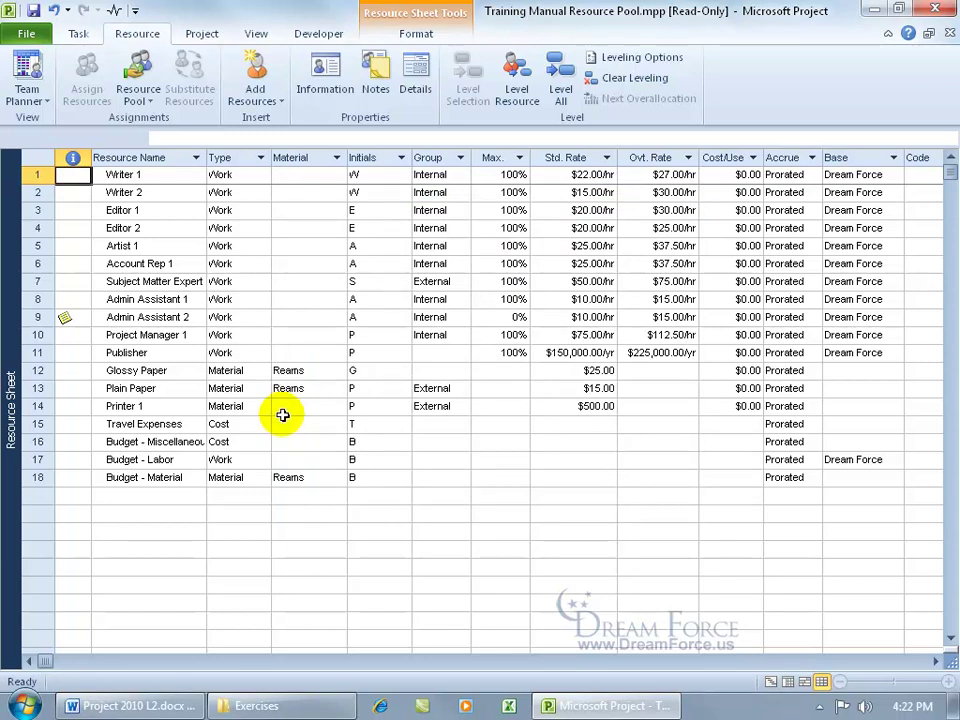
# Close the resource pool file and open Access 2010 Training Manual.mpp with the option to open its resource pool.
pyautogui.click(948, 37)
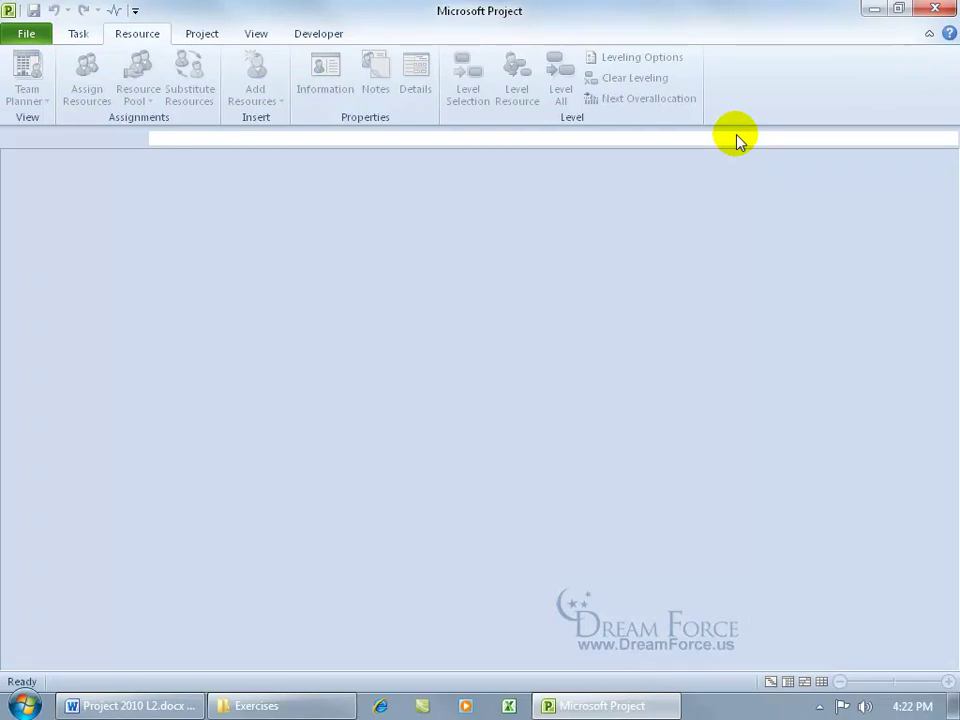
pyautogui.click(304, 707)
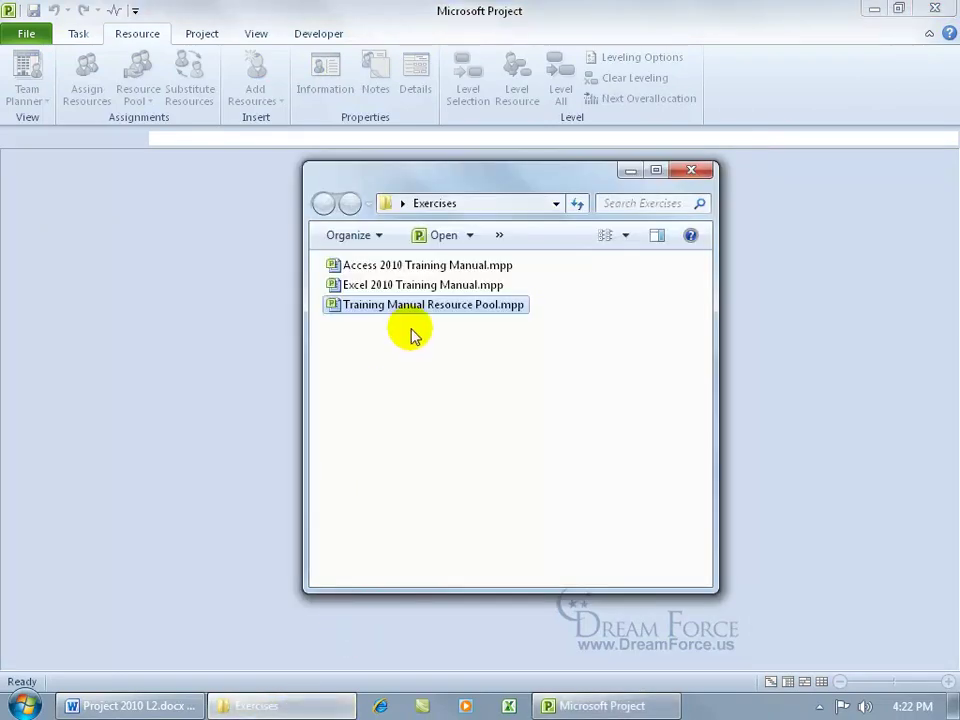
pyautogui.doubleClick(411, 266)
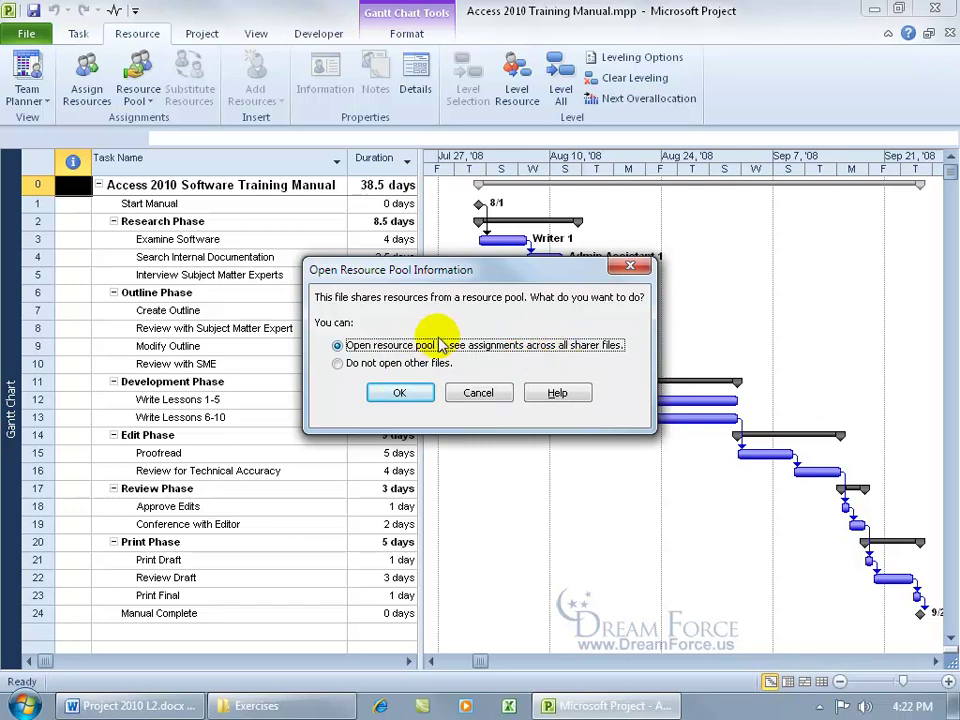
pyautogui.click(390, 390)
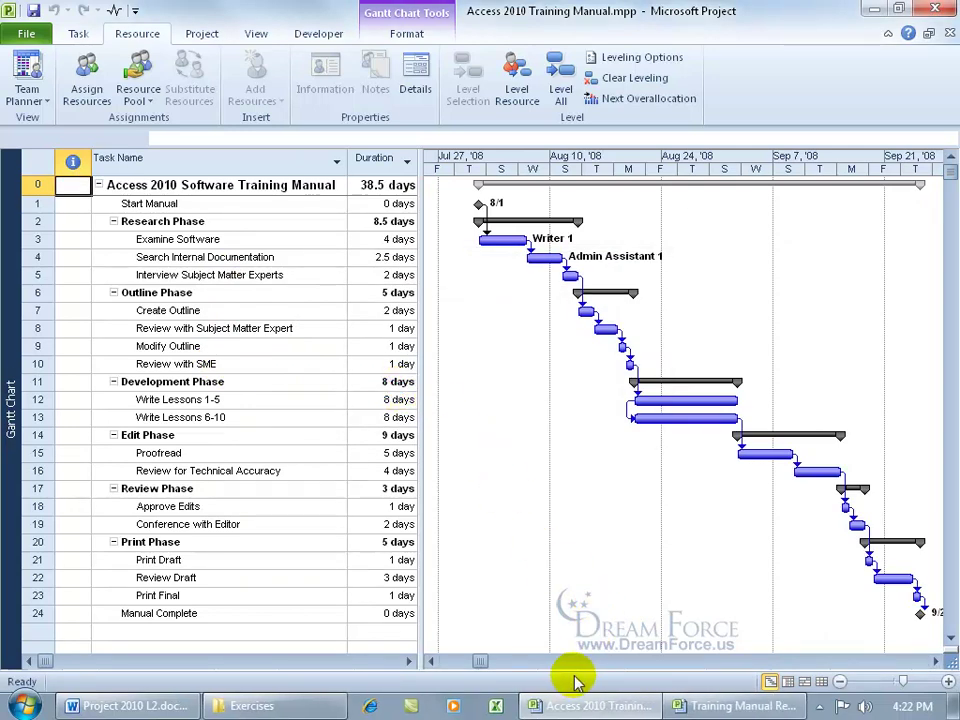
# View the opened resource pool file, return to the Access 2010 Training Manual project and display its Resource Sheet.
pyautogui.moveTo(605, 710)
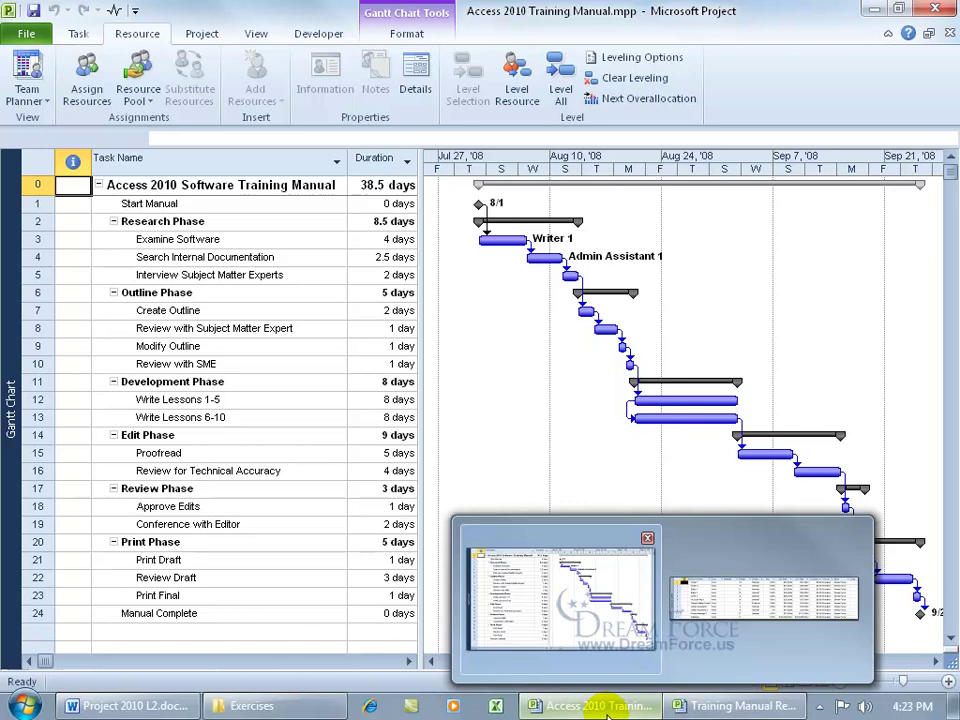
pyautogui.click(743, 710)
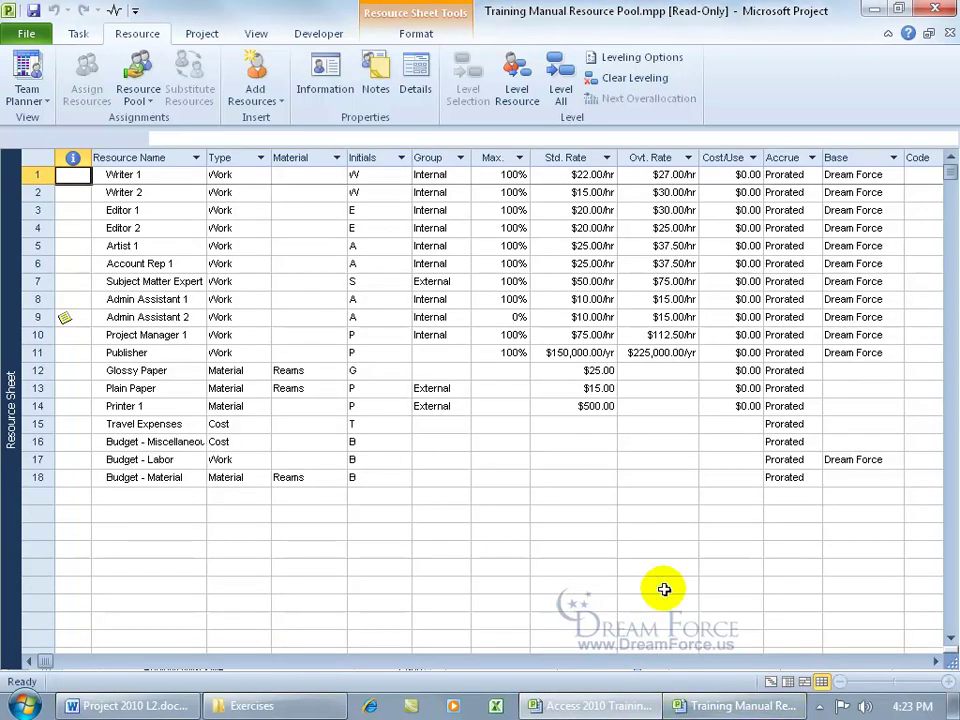
pyautogui.click(600, 707)
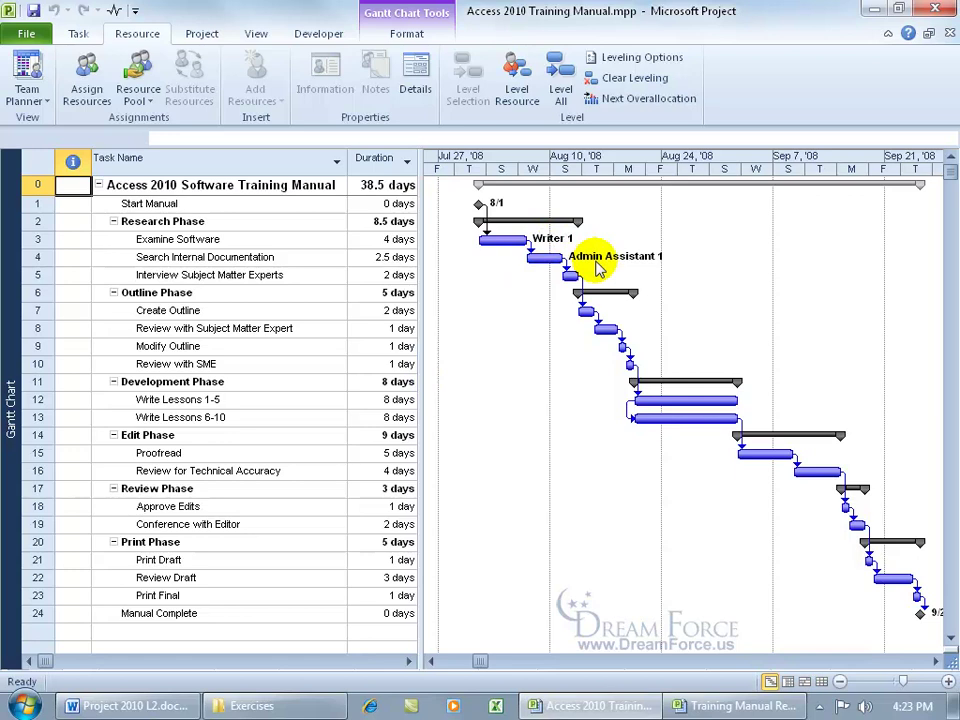
pyautogui.rightClick(11, 309)
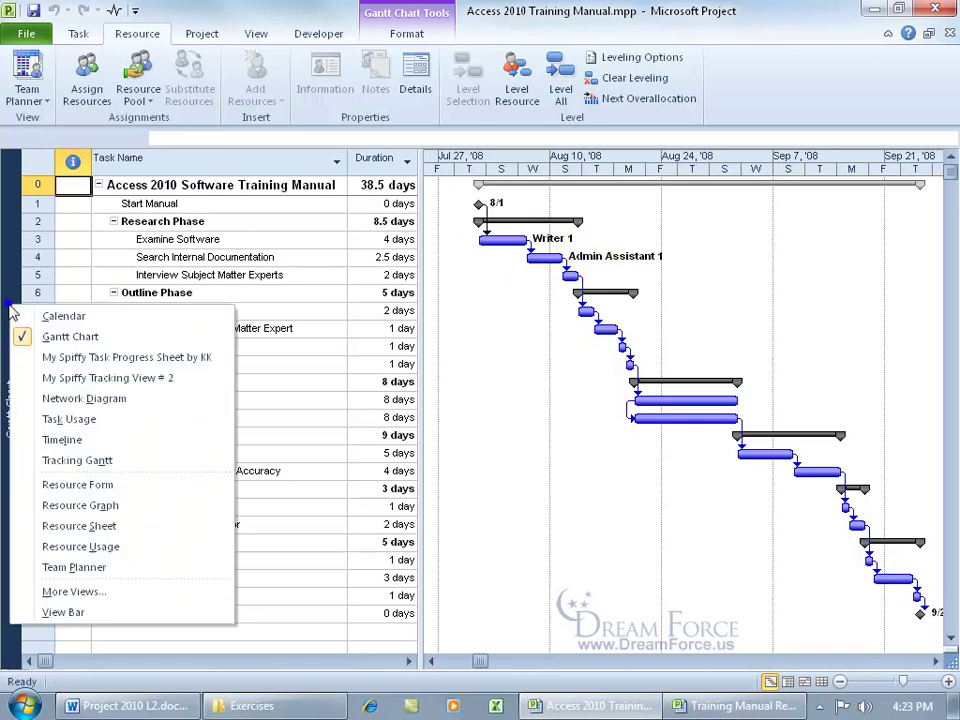
pyautogui.click(82, 526)
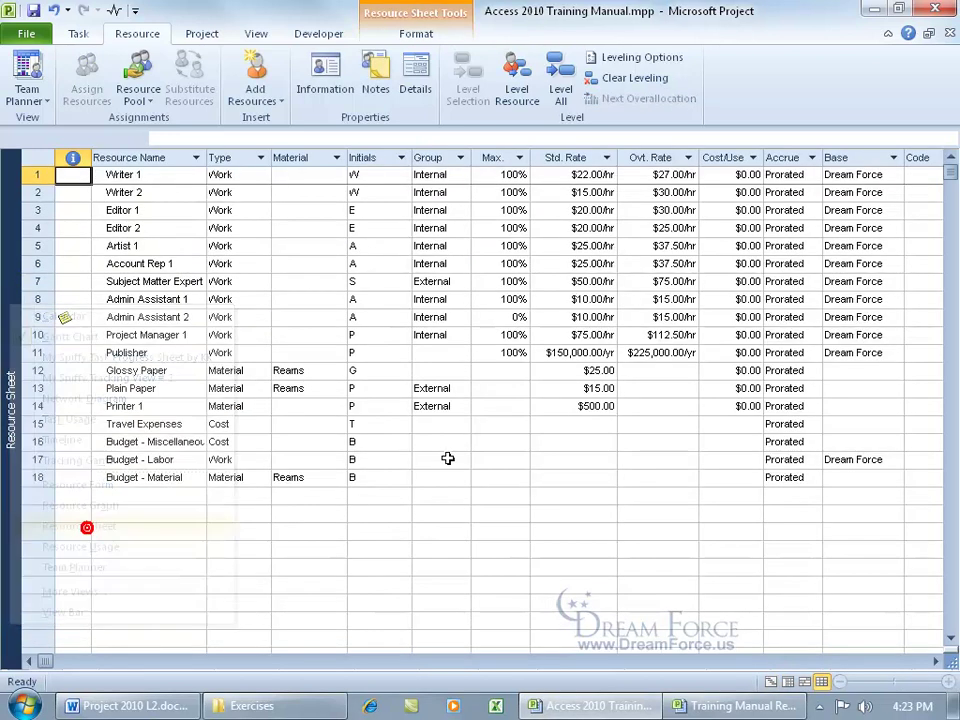
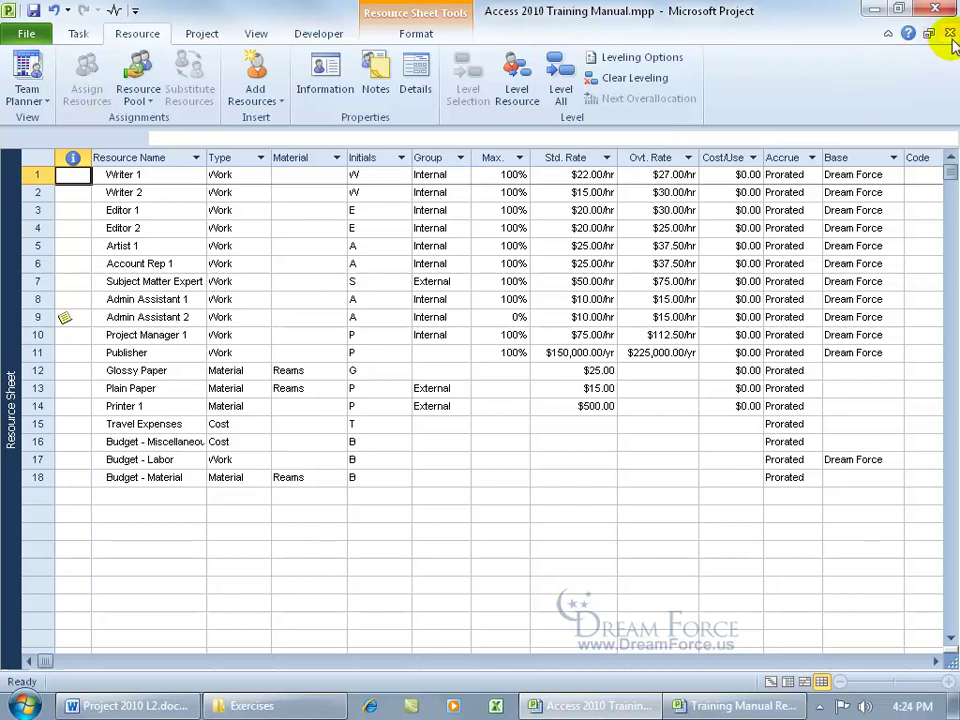
# Close both files, discarding the Access project's changes, and reopen Access 2010 Training Manual.mpp with the option not to open other files.
pyautogui.click(481, 408)
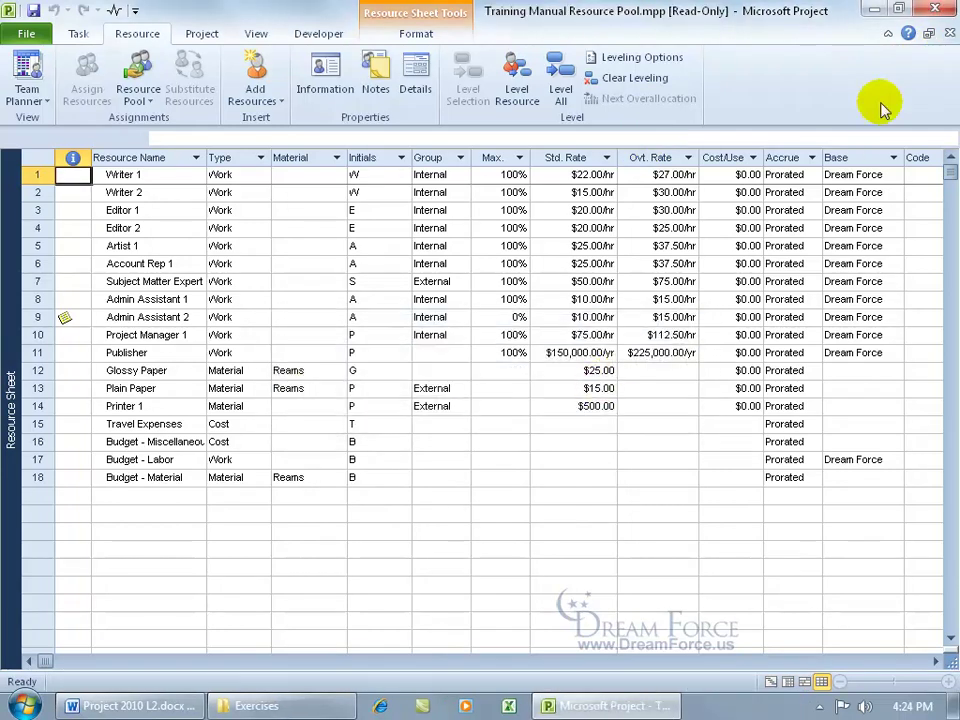
pyautogui.click(950, 33)
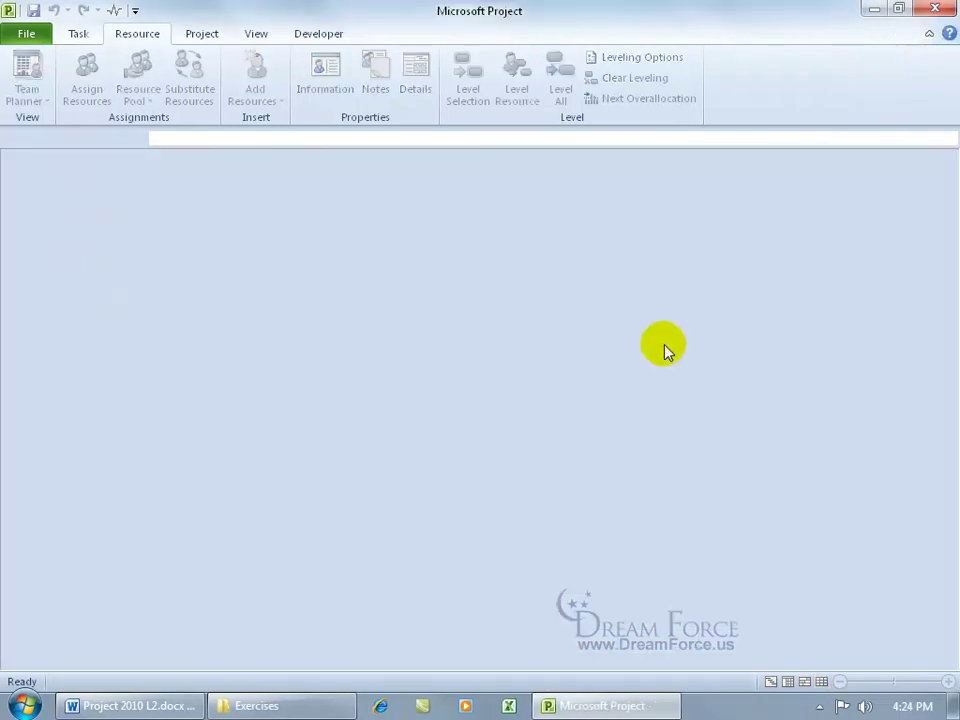
pyautogui.click(321, 692)
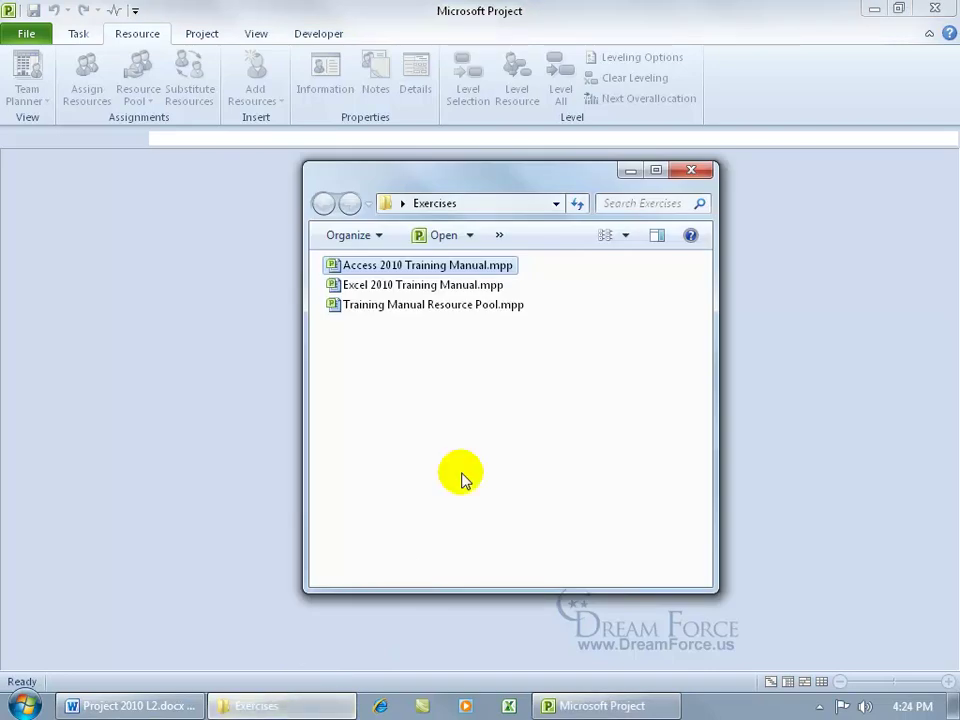
pyautogui.doubleClick(422, 265)
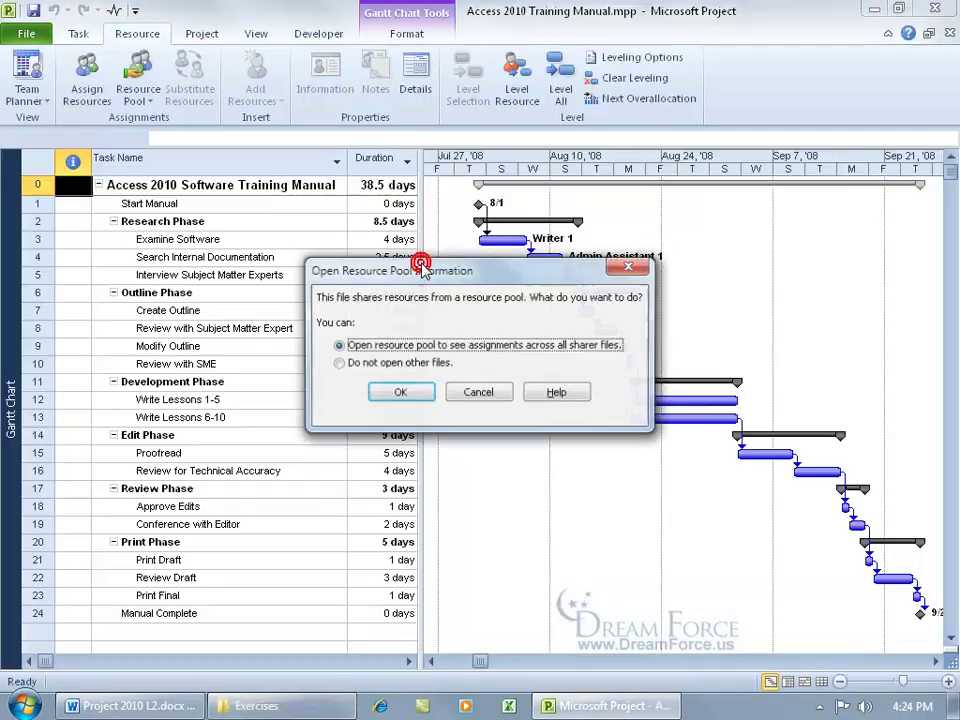
pyautogui.click(341, 364)
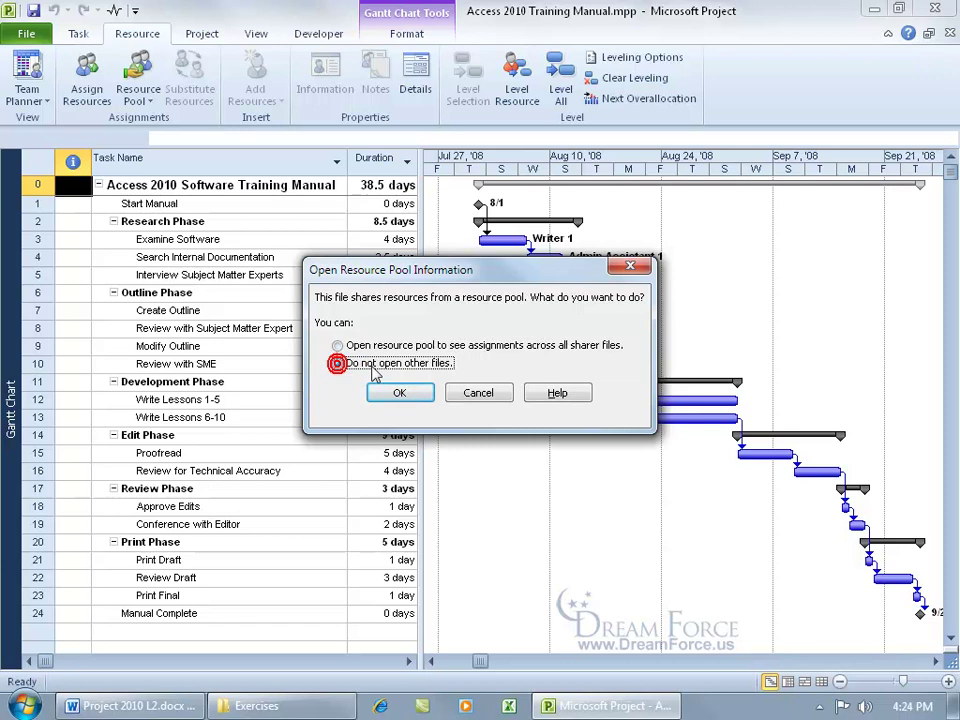
pyautogui.click(388, 390)
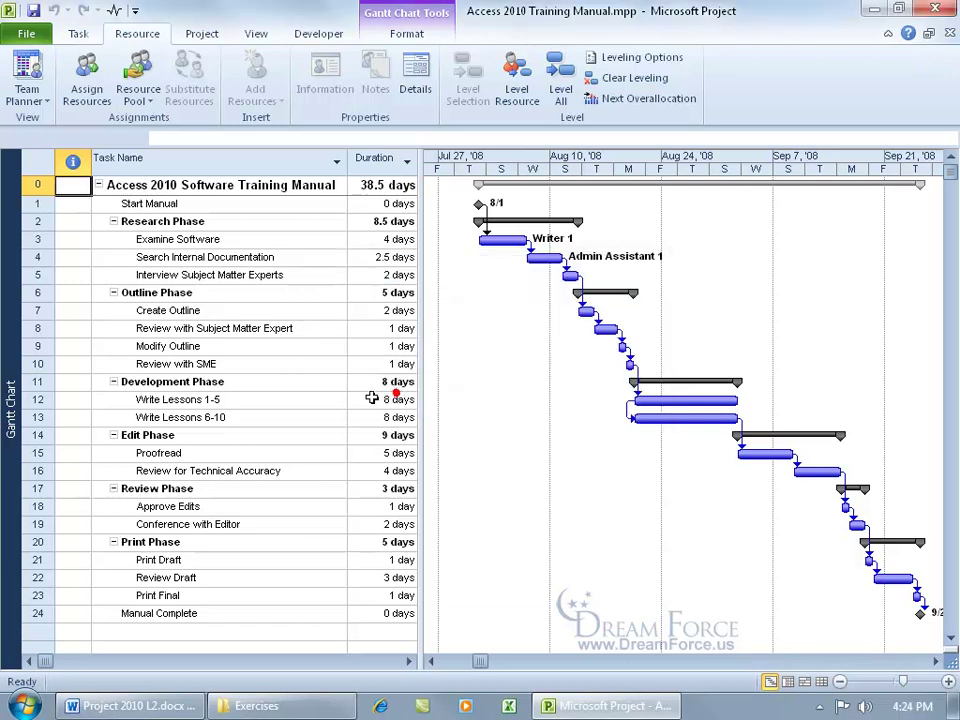
# Examine the resources listed in the Access project's Resource Sheet and return to the Gantt Chart view.
pyautogui.rightClick(9, 316)
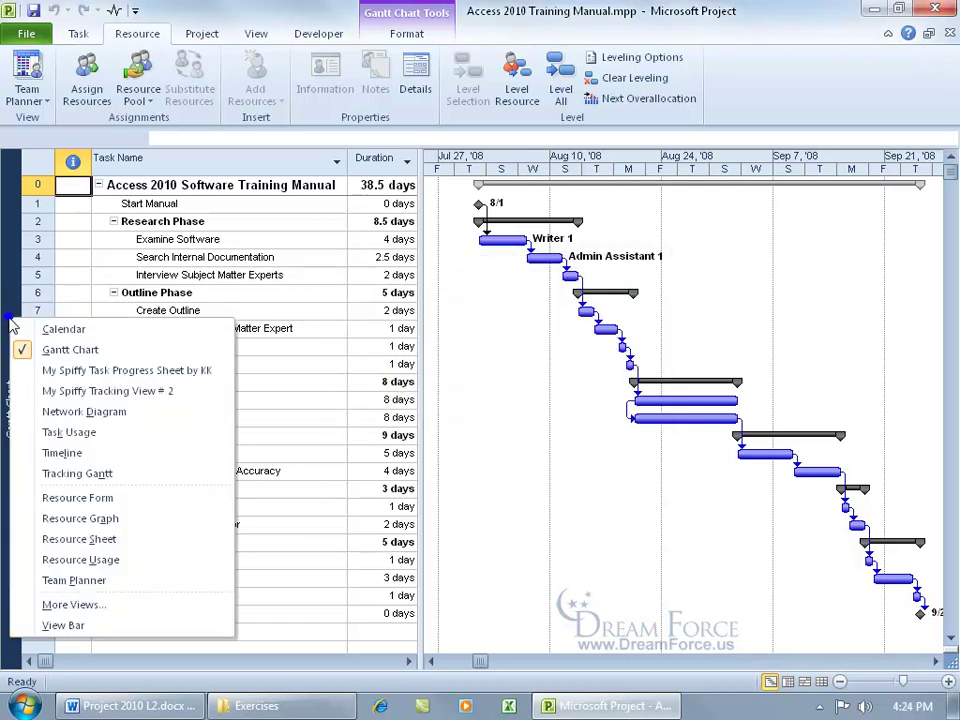
pyautogui.click(66, 539)
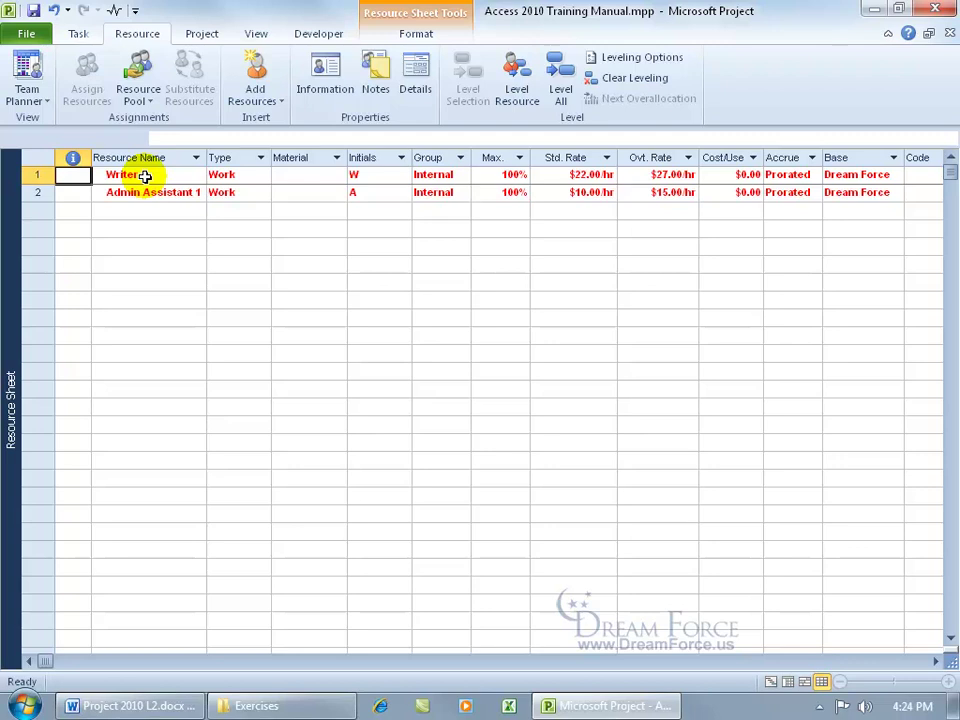
pyautogui.rightClick(11, 256)
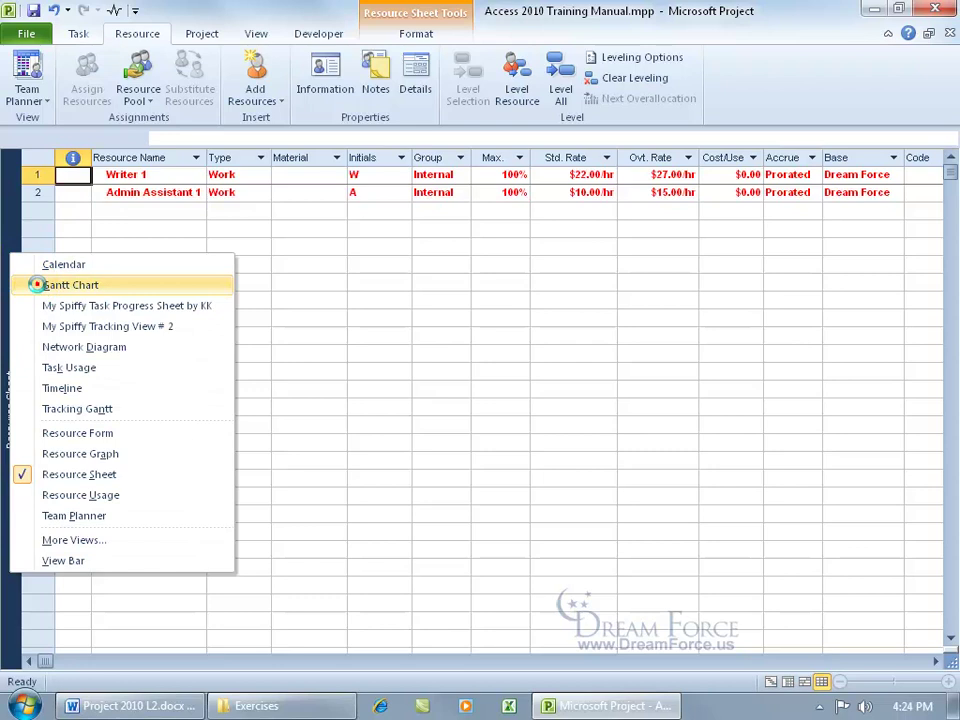
pyautogui.click(42, 287)
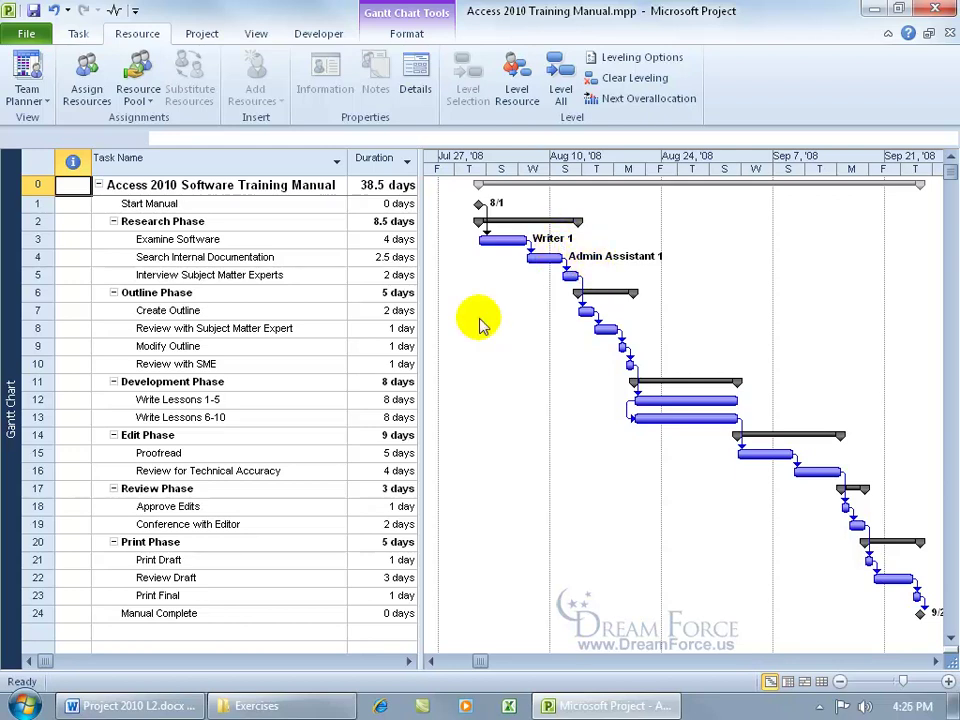
# Close Access 2010 Training Manual.mpp without saving changes and bring up the Exercises folder.
pyautogui.click(951, 33)
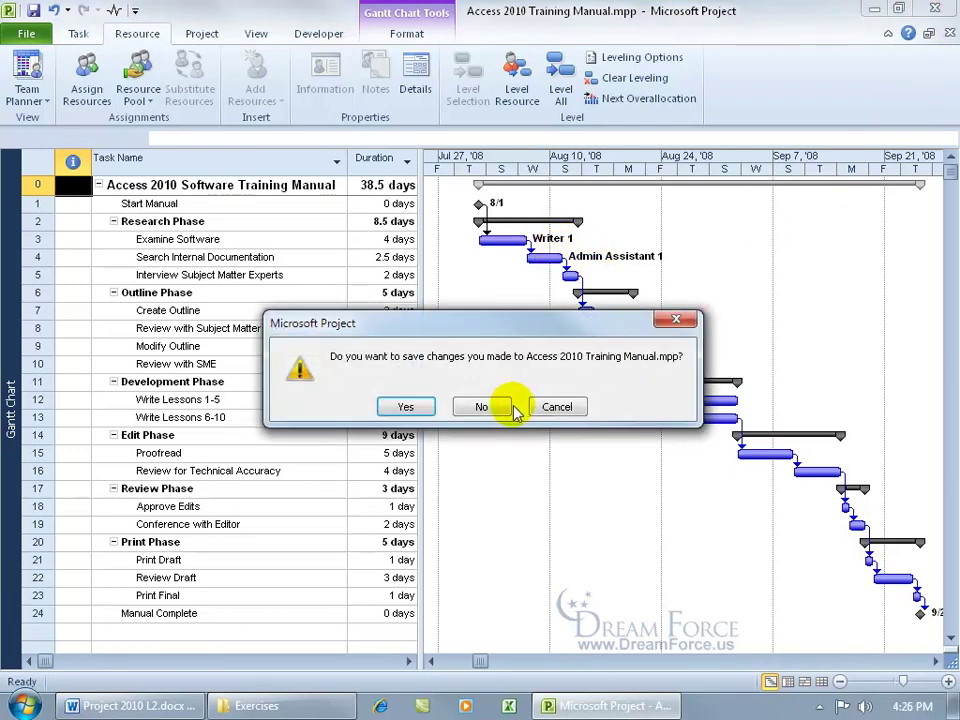
pyautogui.click(488, 406)
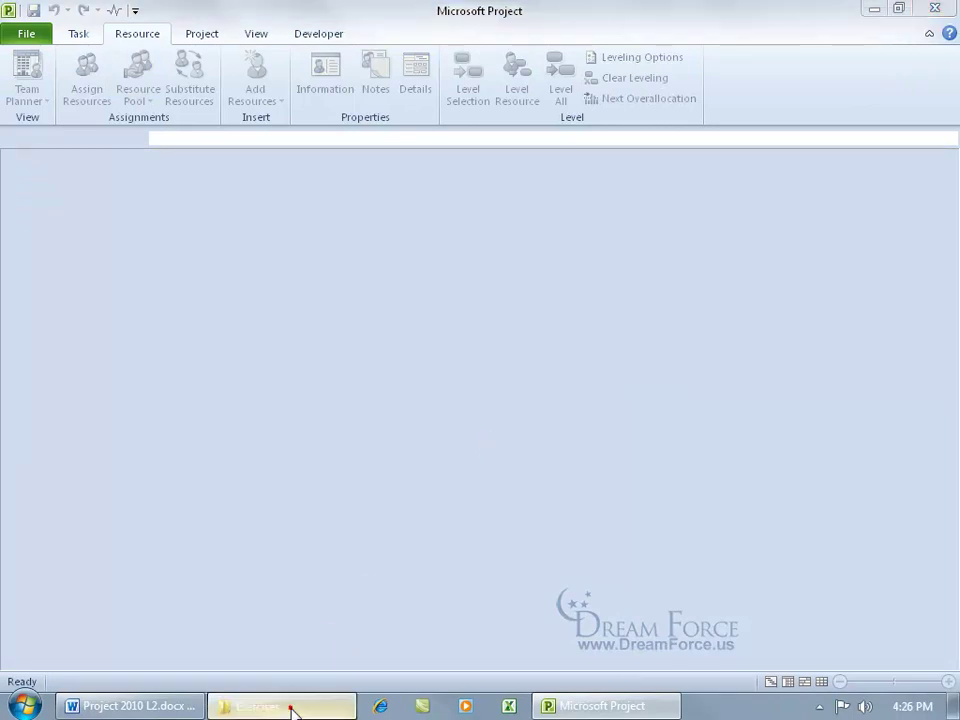
pyautogui.click(290, 708)
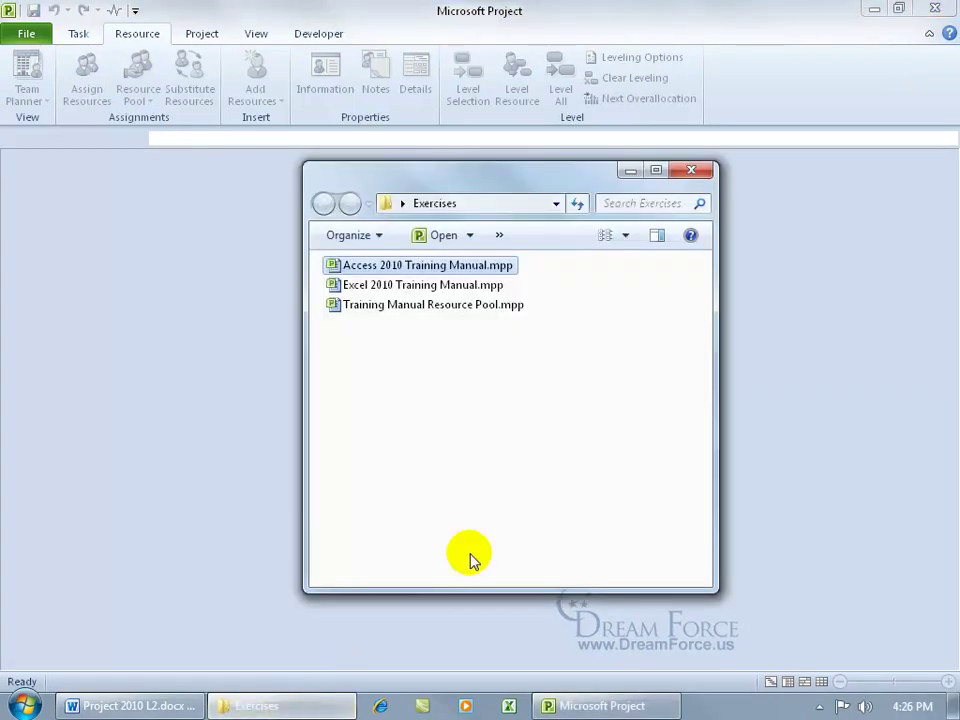
# Open Excel 2010 Training Manual.mpp from the Exercises folder and display its Resource Sheet.
pyautogui.doubleClick(385, 285)
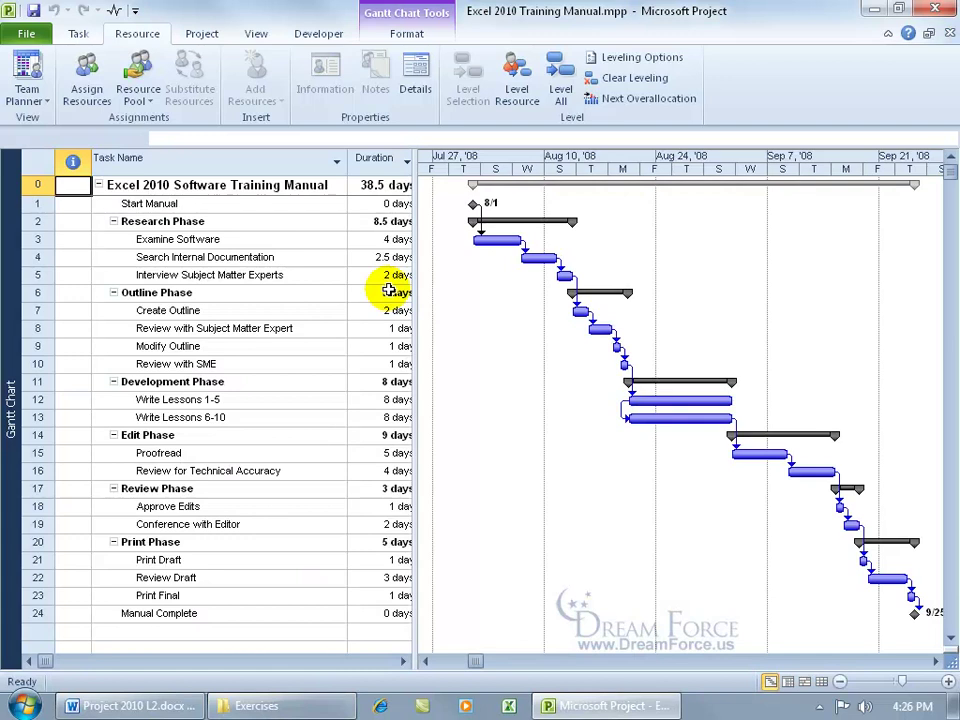
pyautogui.rightClick(14, 276)
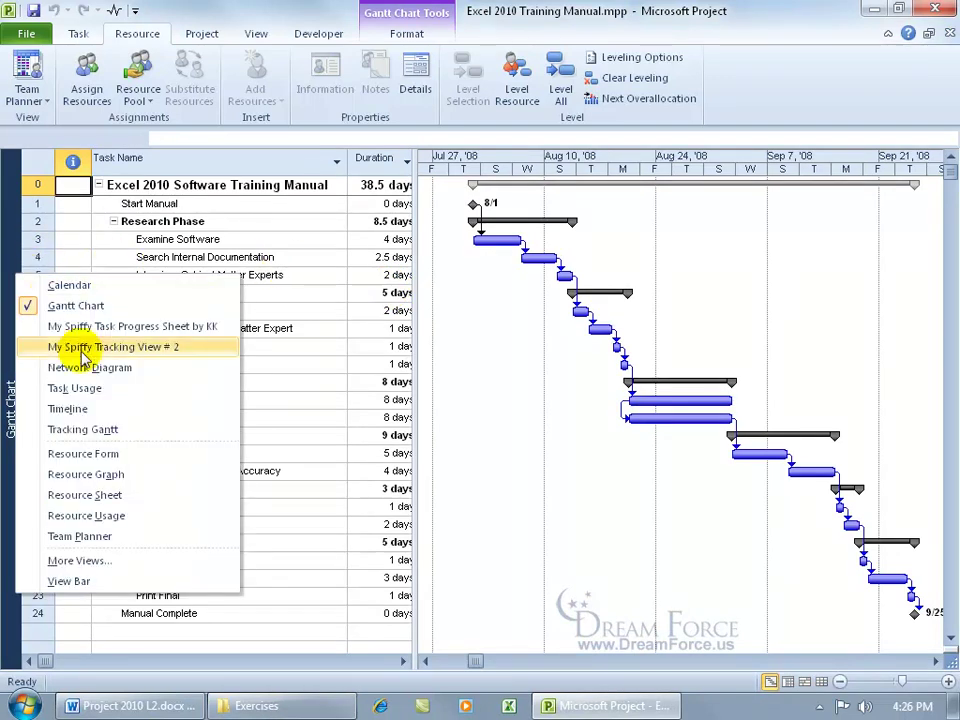
pyautogui.click(118, 498)
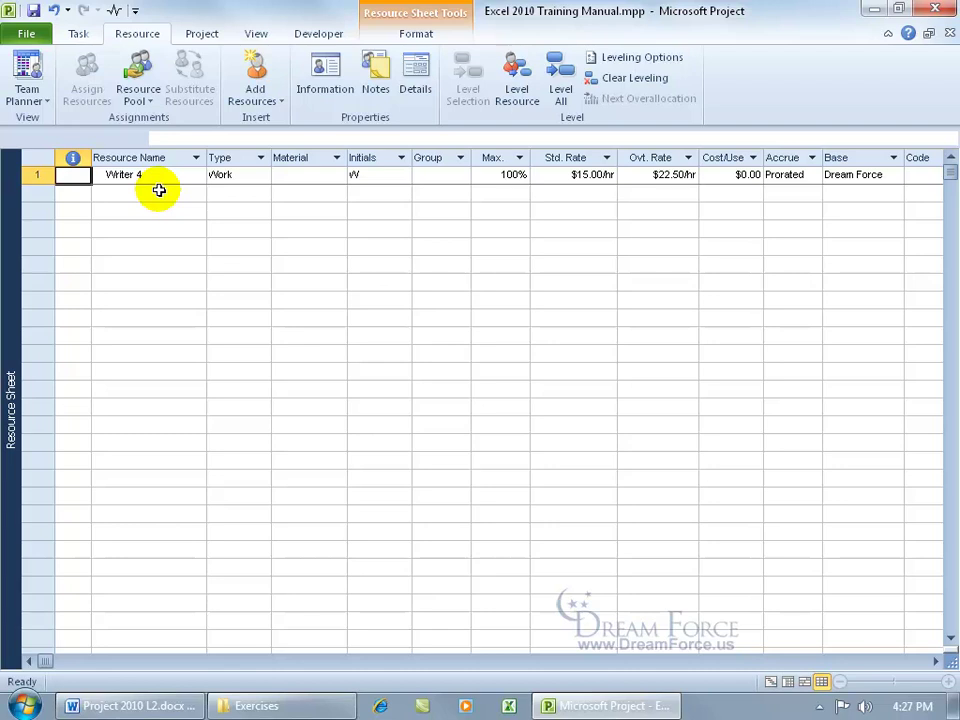
# Check the Share Resources options for the Excel project while no resource pool is open, and leave them unapplied.
pyautogui.click(152, 102)
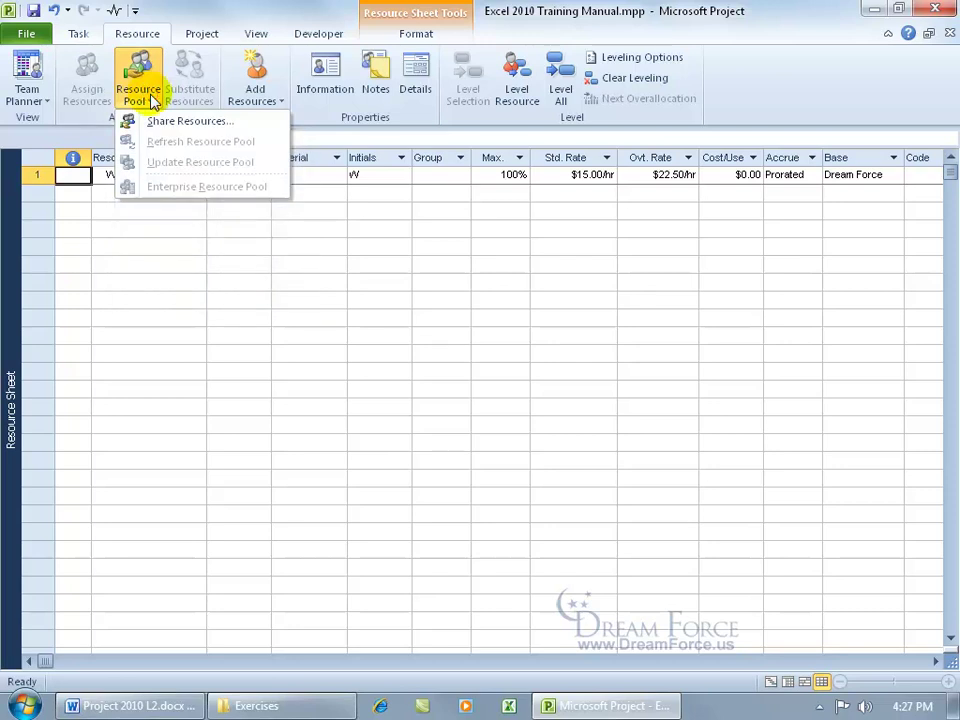
pyautogui.click(180, 121)
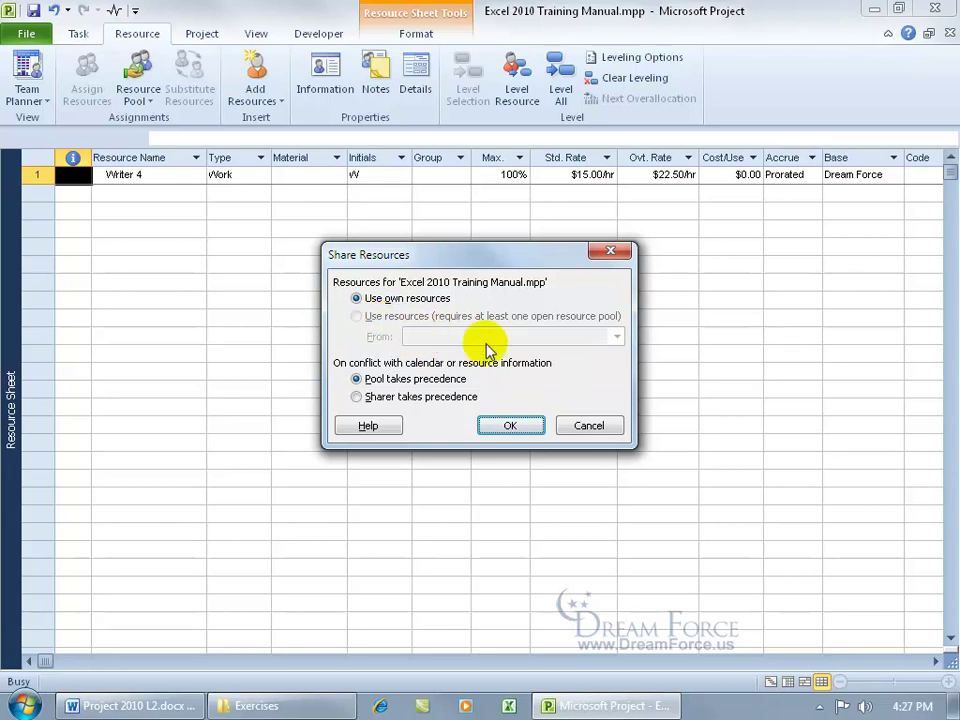
pyautogui.click(582, 422)
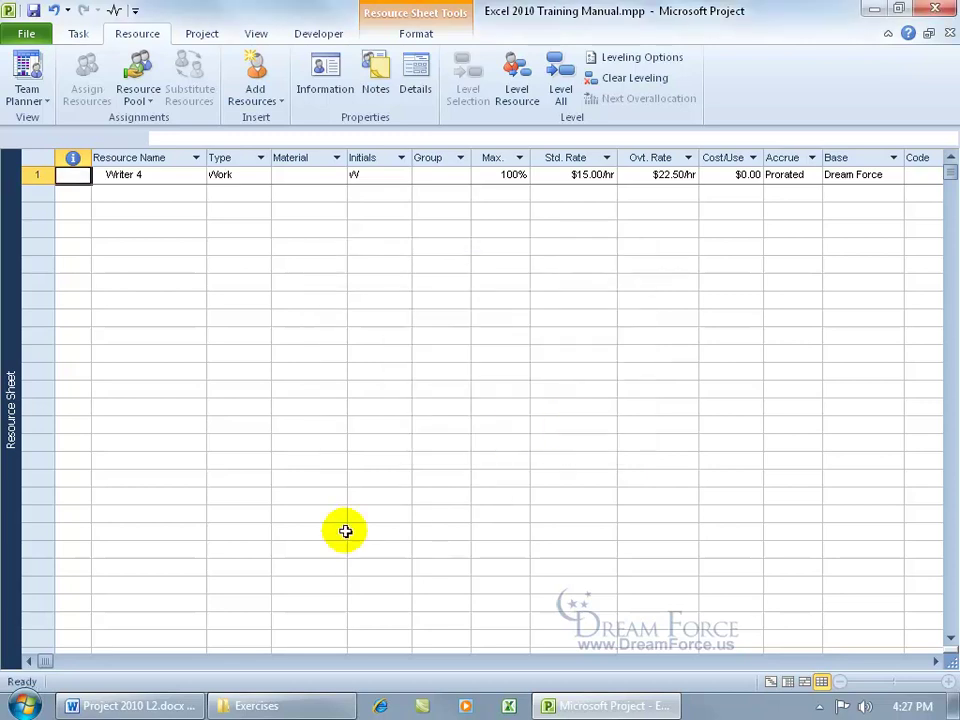
# Open Training Manual Resource Pool.mpp from the Exercises folder as read-only, allowing others to work on connected projects.
pyautogui.click(282, 706)
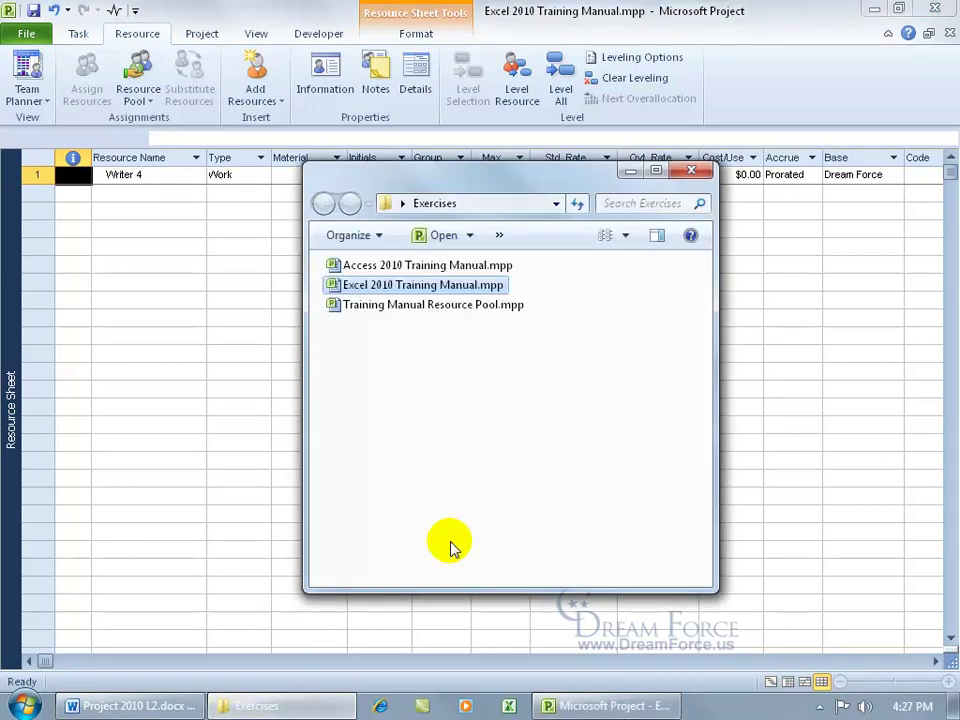
pyautogui.doubleClick(395, 305)
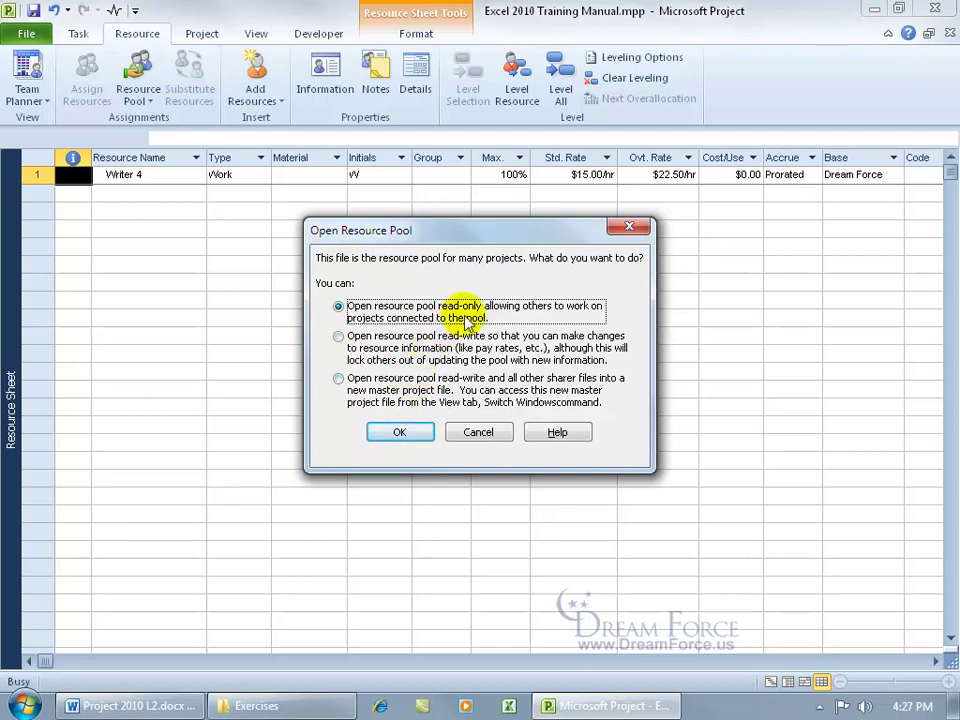
pyautogui.click(400, 432)
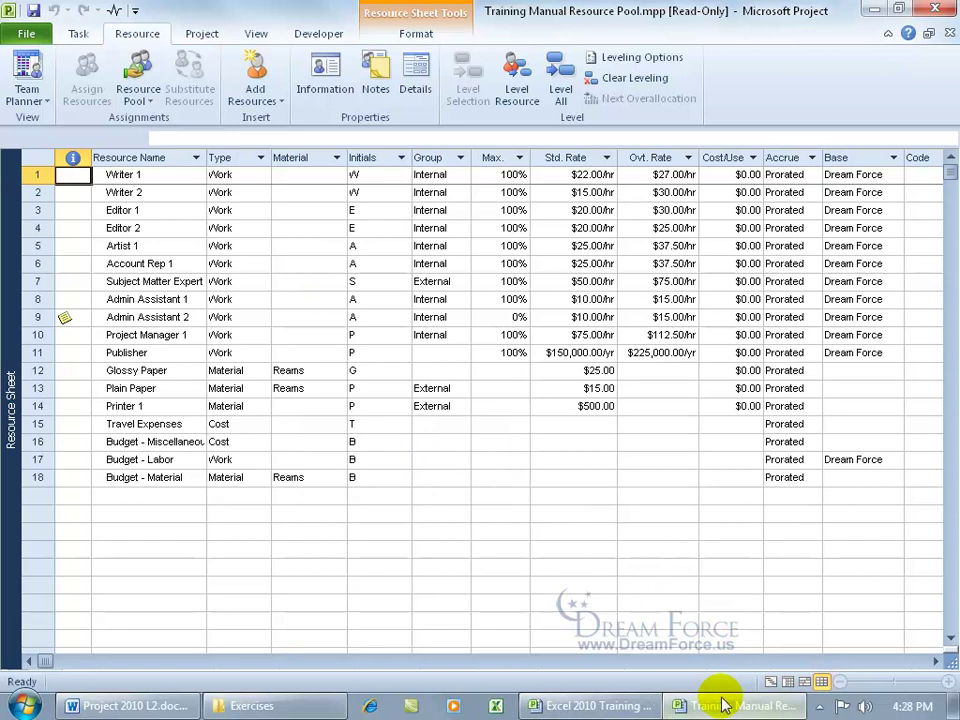
pyautogui.moveTo(705, 702)
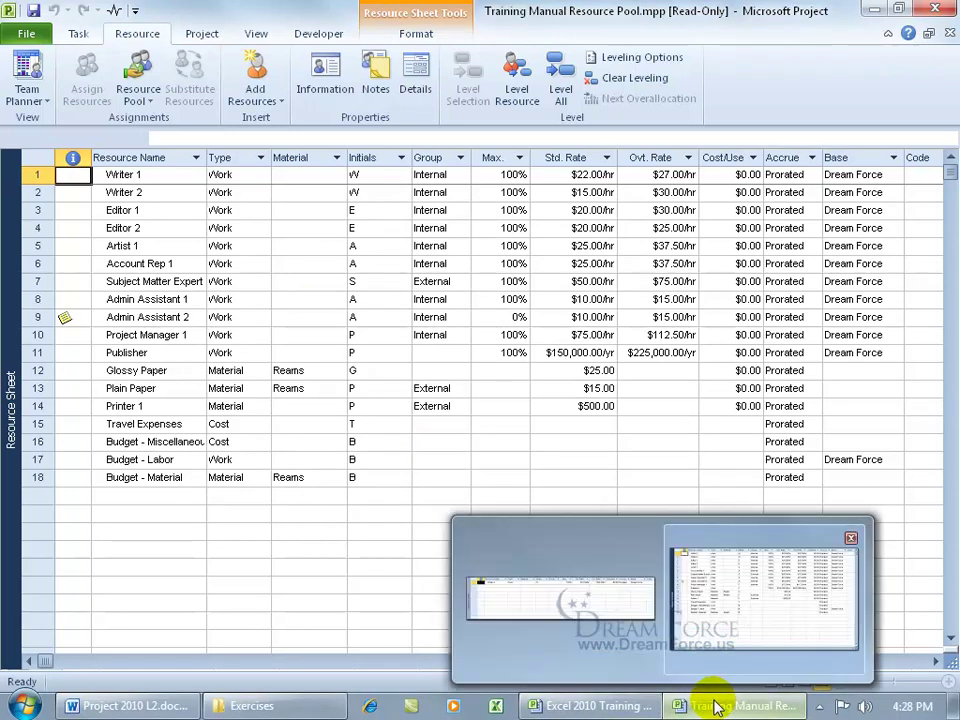
# Share resources with the Excel project from Training Manual Resource Pool.mpp, with the pool taking precedence on conflicts.
pyautogui.click(625, 705)
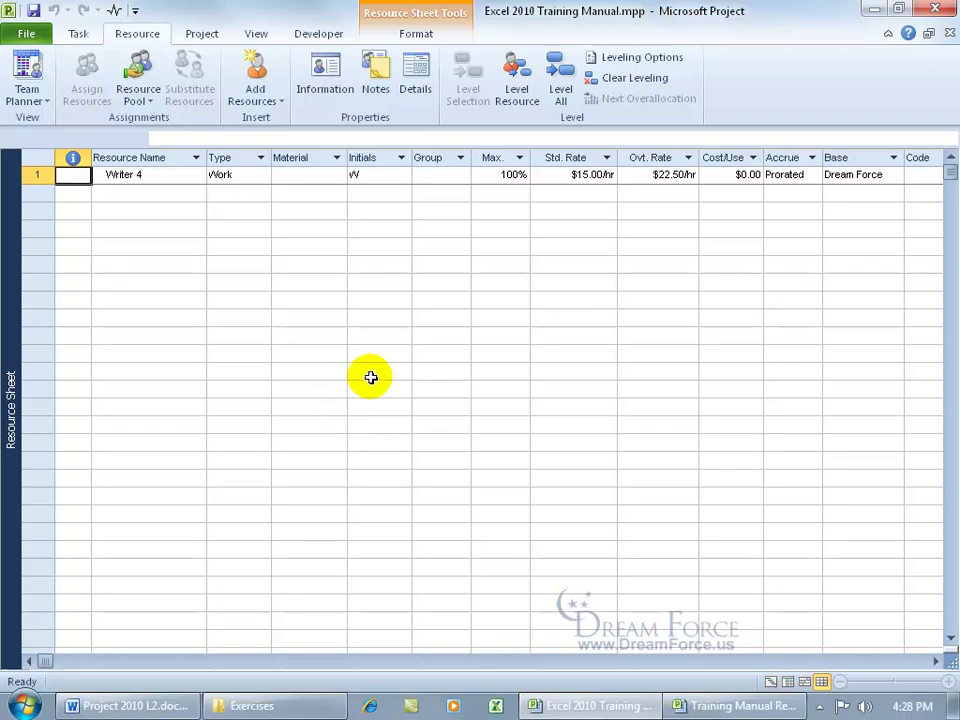
pyautogui.click(137, 97)
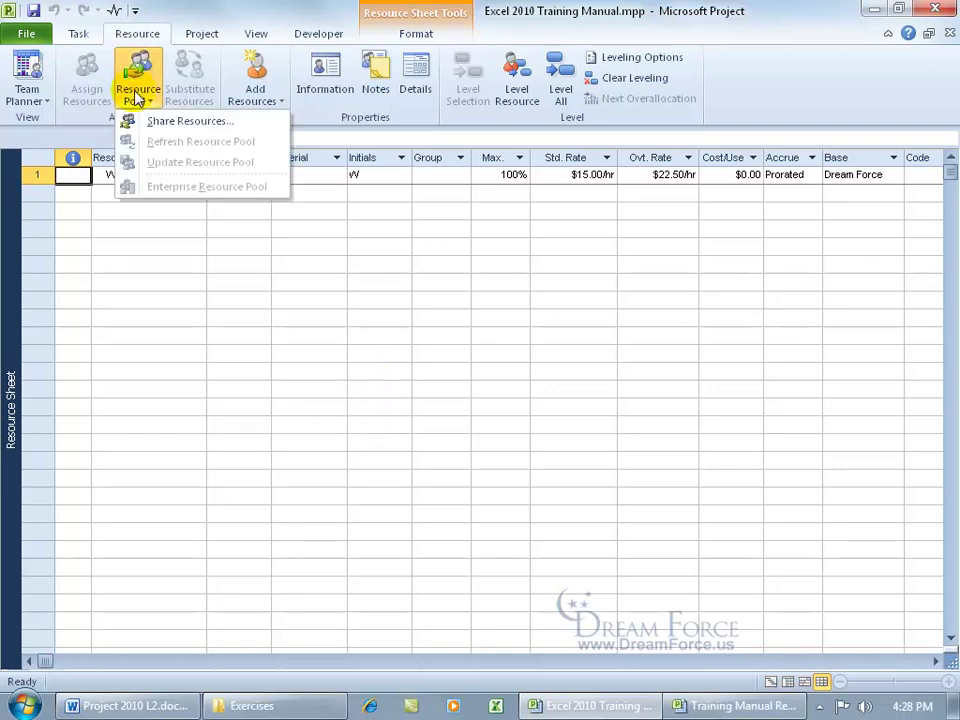
pyautogui.click(152, 122)
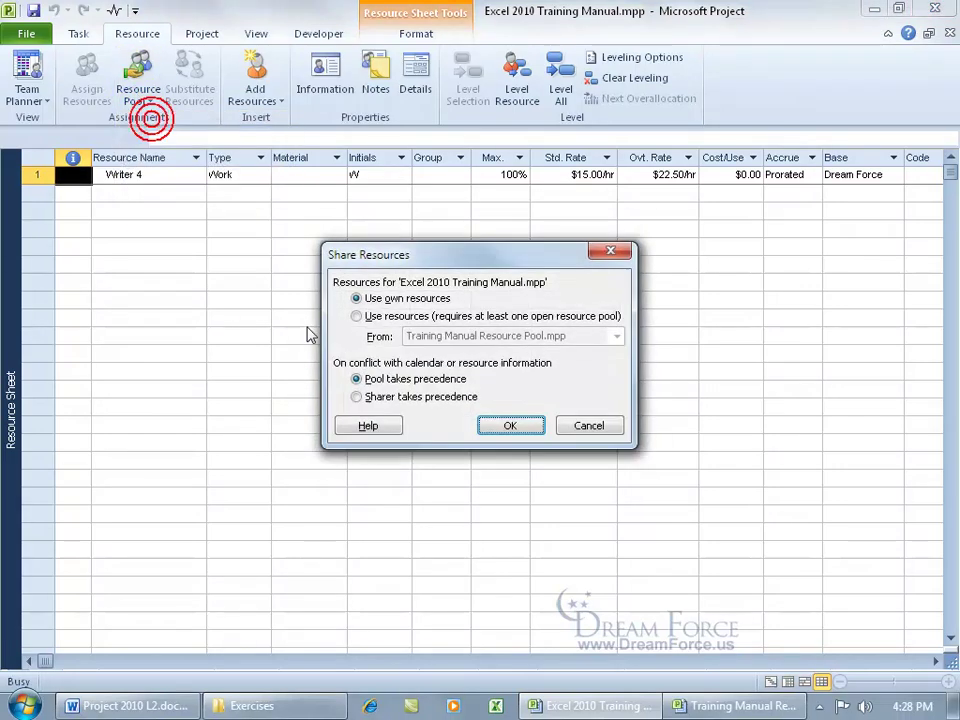
pyautogui.click(357, 316)
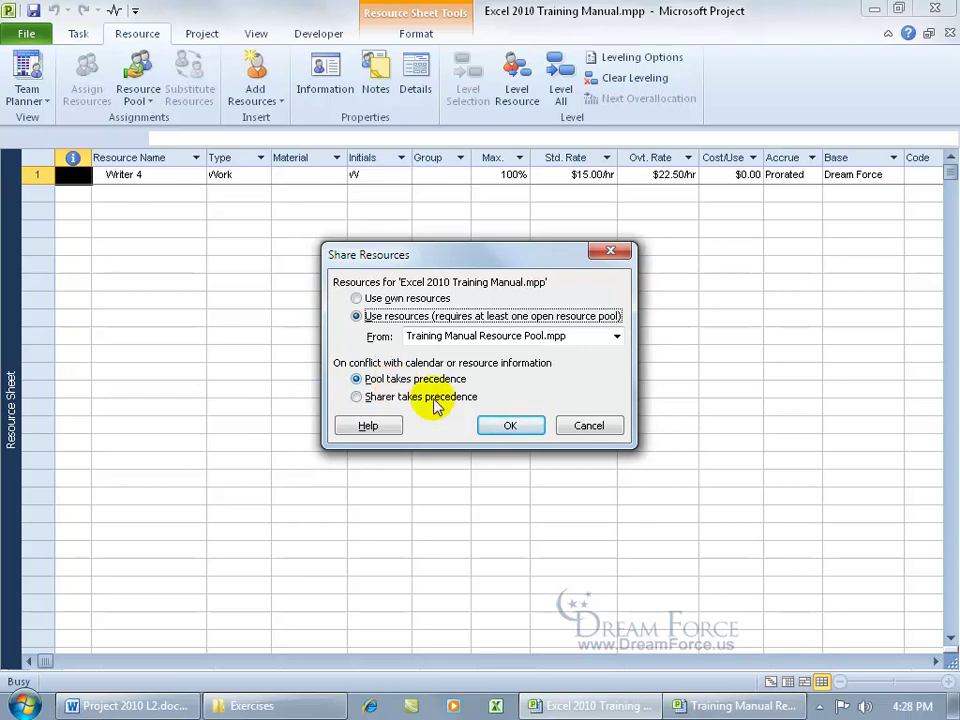
pyautogui.click(508, 427)
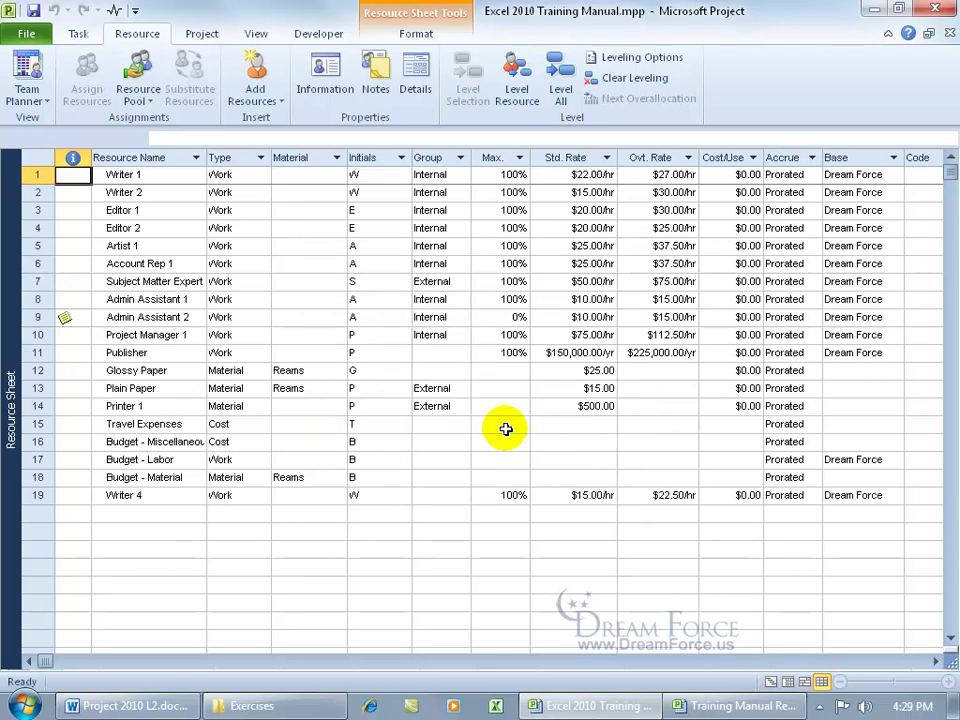
# Review the pooled resources and Writer 4, and save the Excel project, updating the resource pool with the open sharer projects' changes.
pyautogui.click(162, 495)
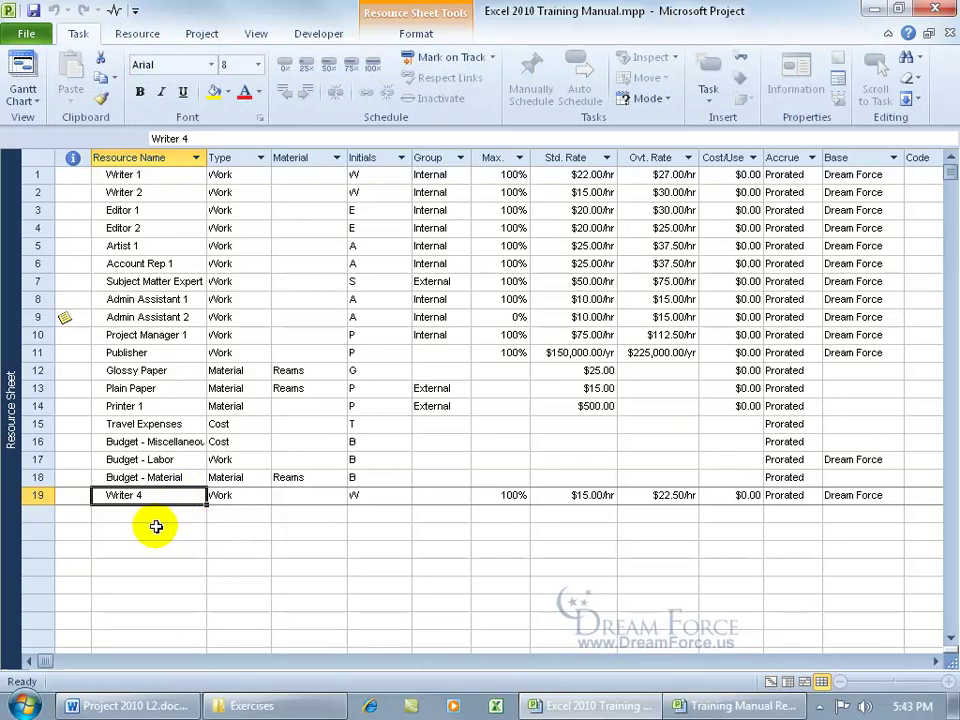
pyautogui.moveTo(125, 174); pyautogui.dragTo(172, 470)
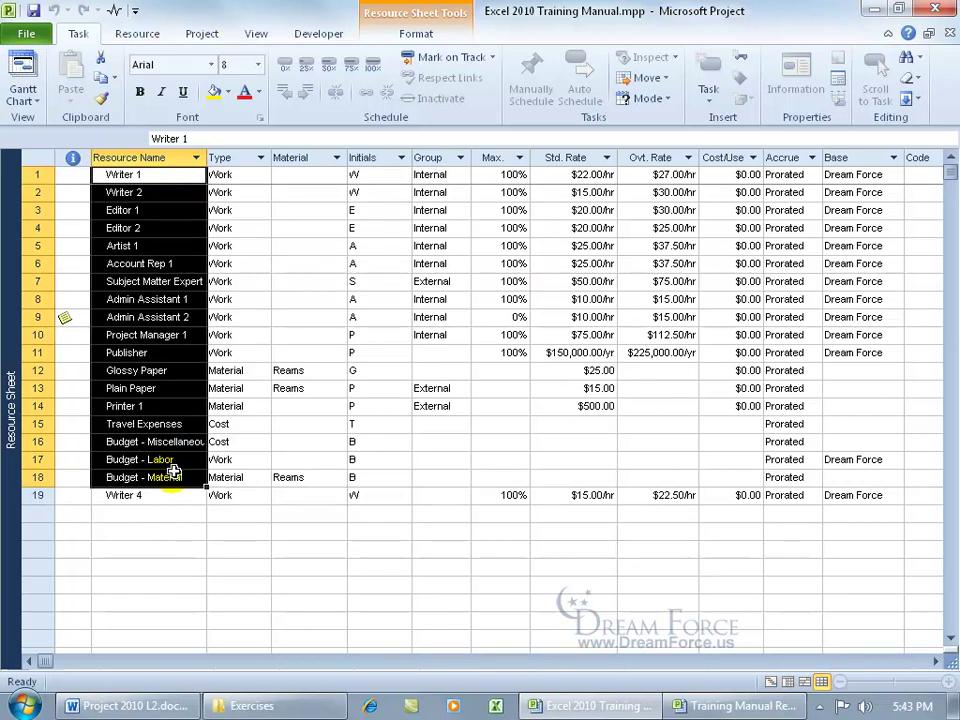
pyautogui.click(167, 496)
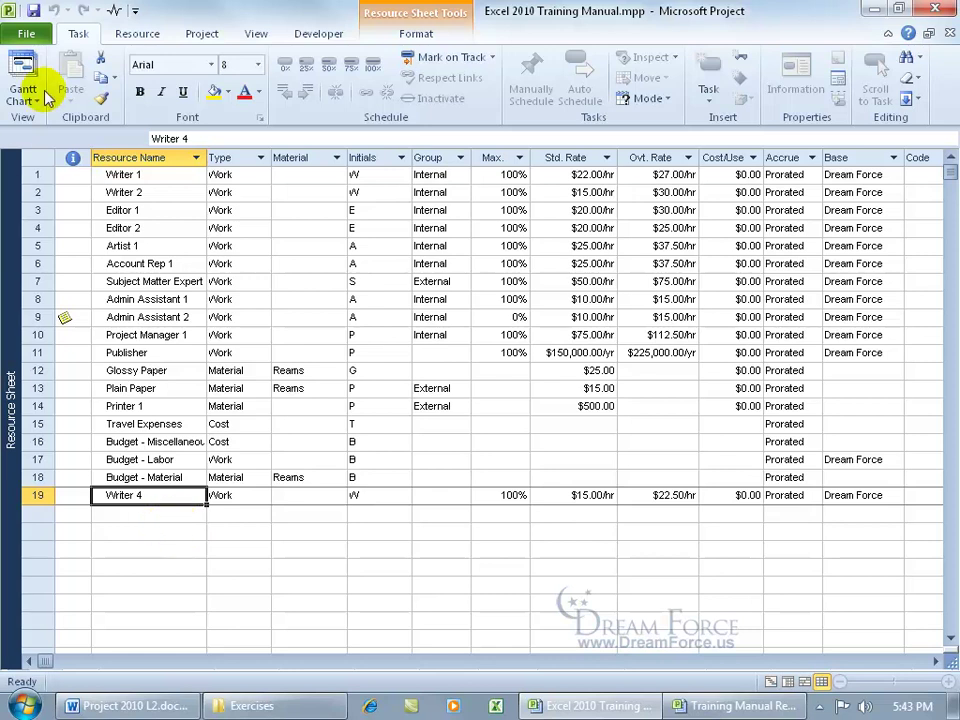
pyautogui.click(33, 11)
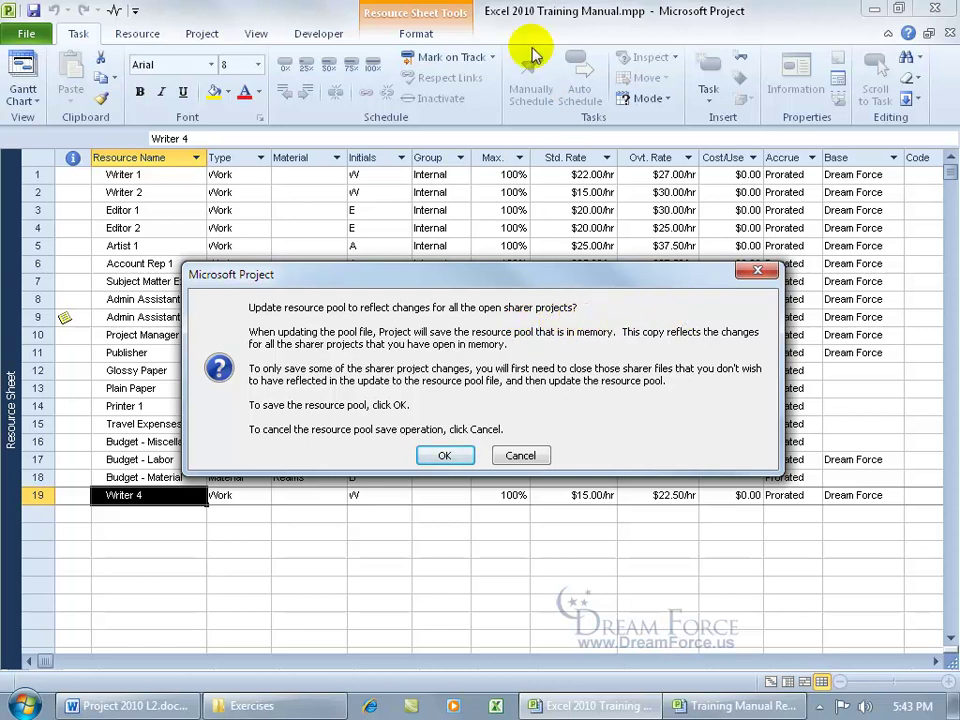
pyautogui.click(447, 455)
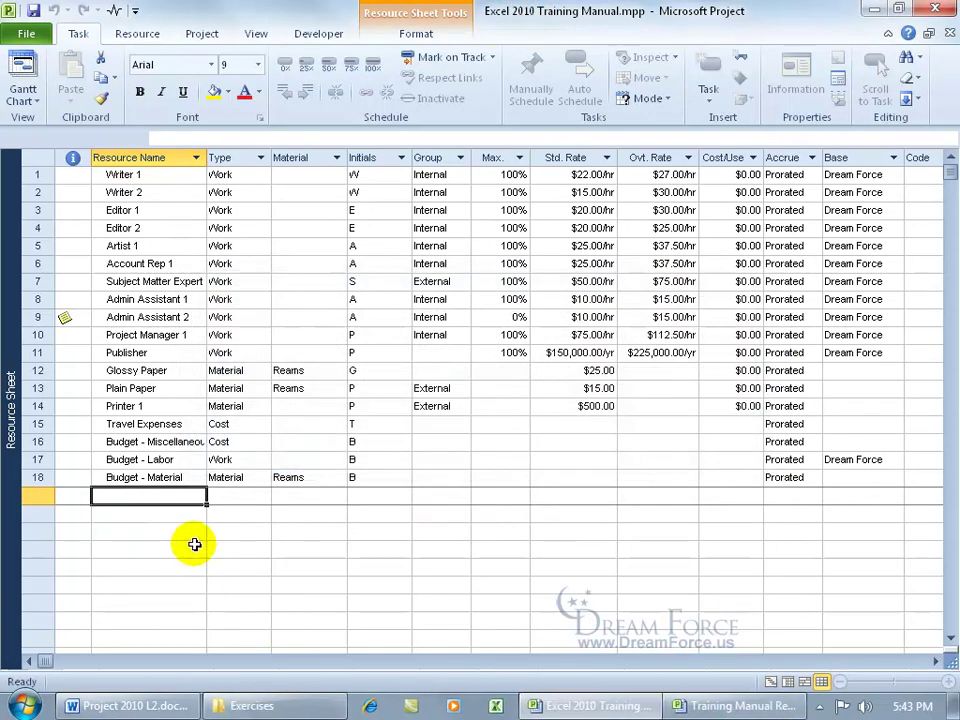
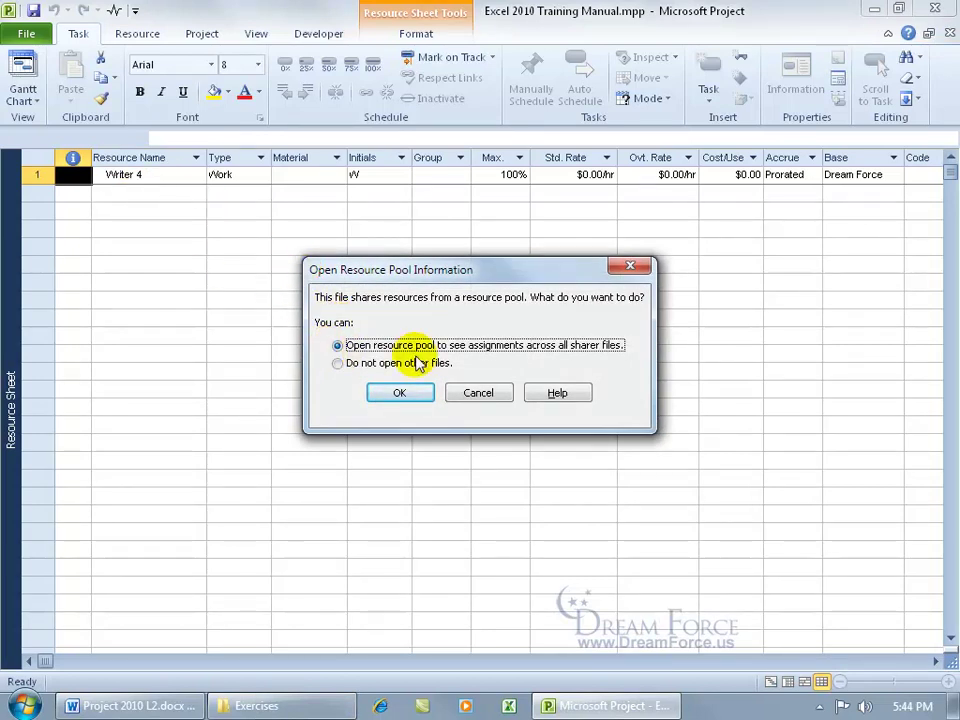
# Open the resource pool along with the Excel project, and examine the pooled resources and Writer 4 in the Resource Sheet.
pyautogui.click(399, 393)
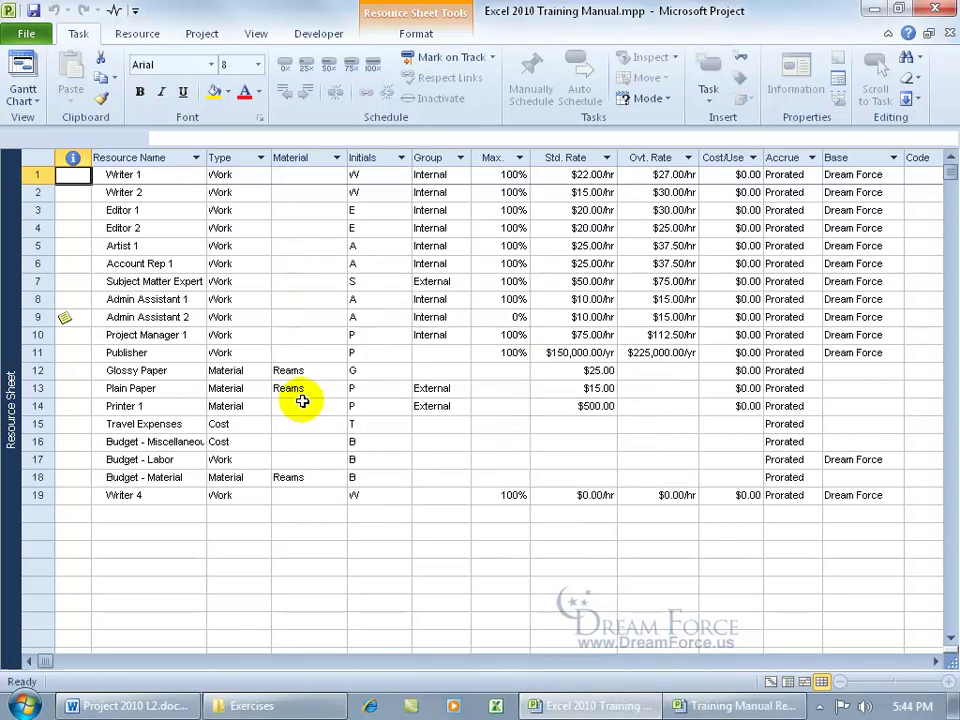
pyautogui.moveTo(150, 175); pyautogui.dragTo(150, 471)
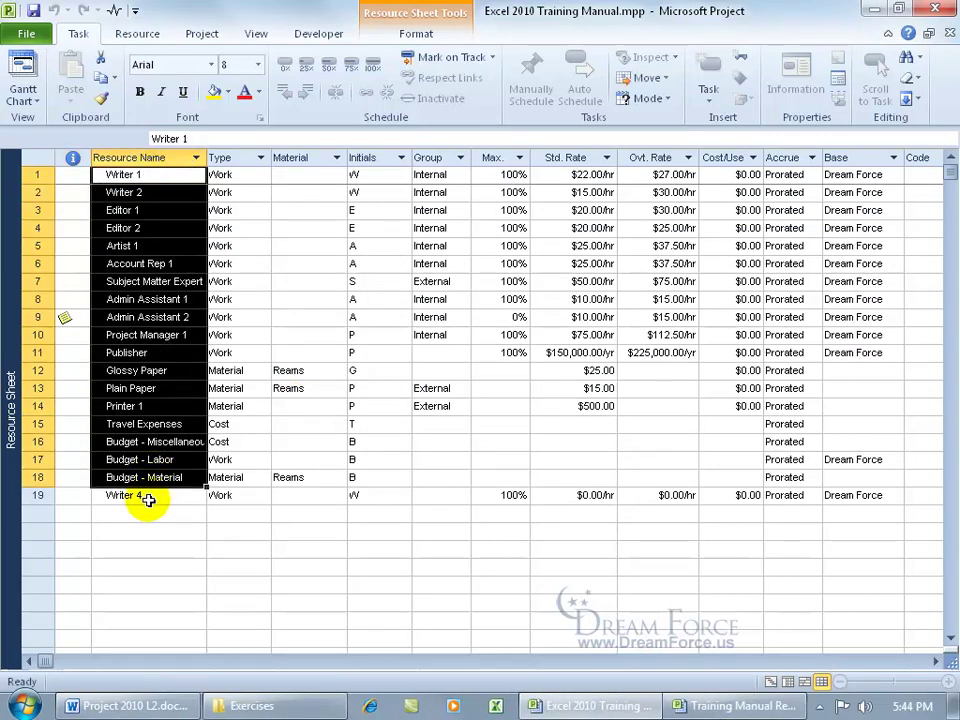
pyautogui.click(146, 497)
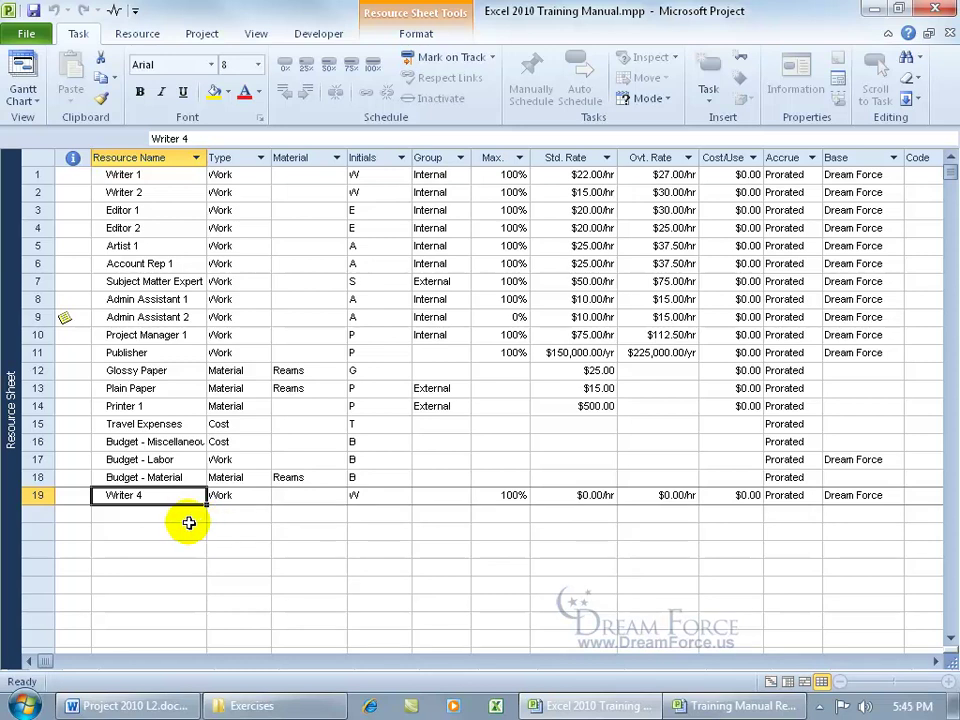
# Return to the Gantt Chart view and assign Writer 4 to the Create Outline task.
pyautogui.rightClick(9, 385)
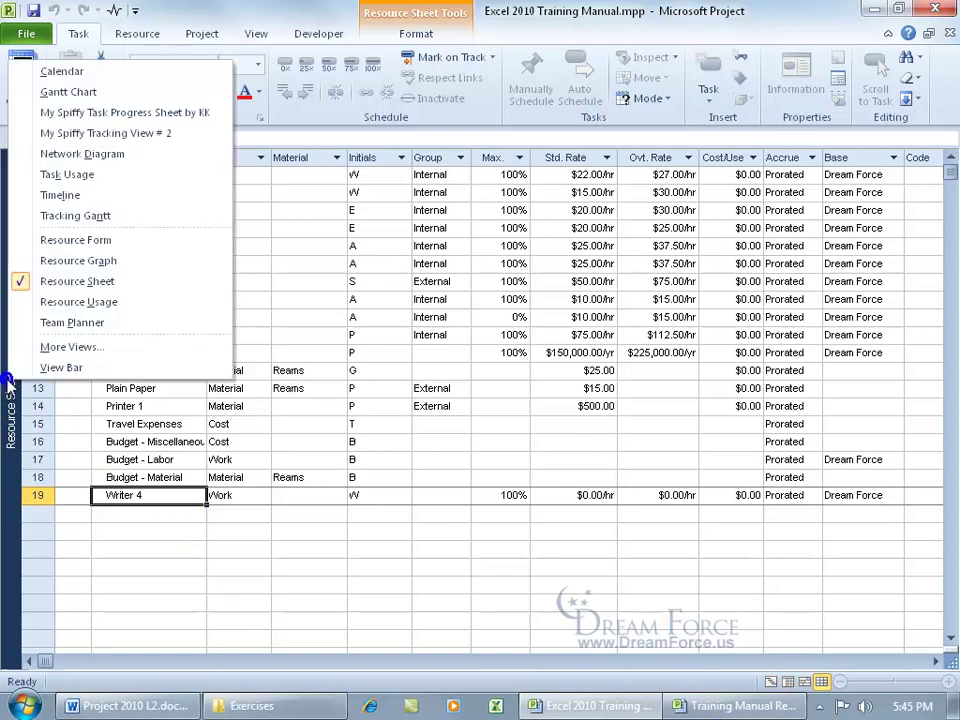
pyautogui.click(90, 91)
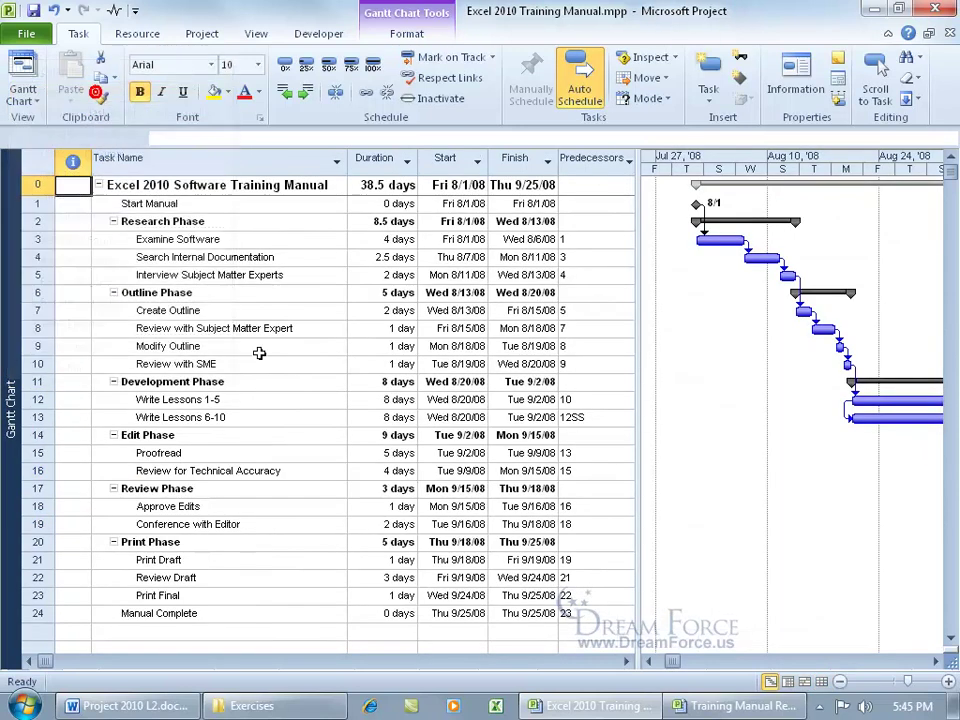
pyautogui.click(189, 310)
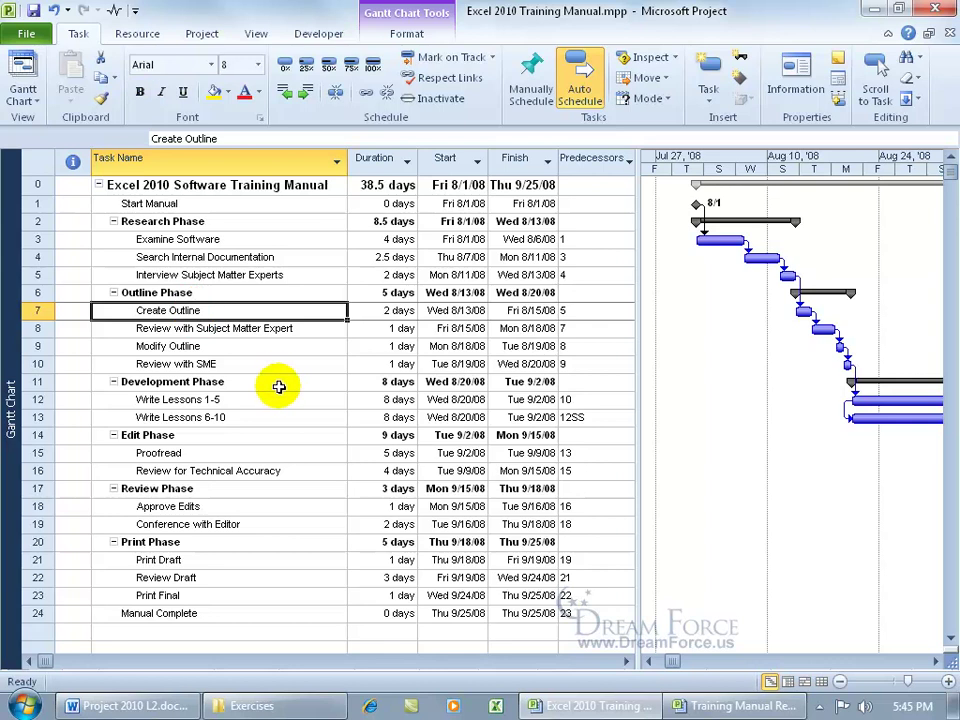
pyautogui.click(138, 36)
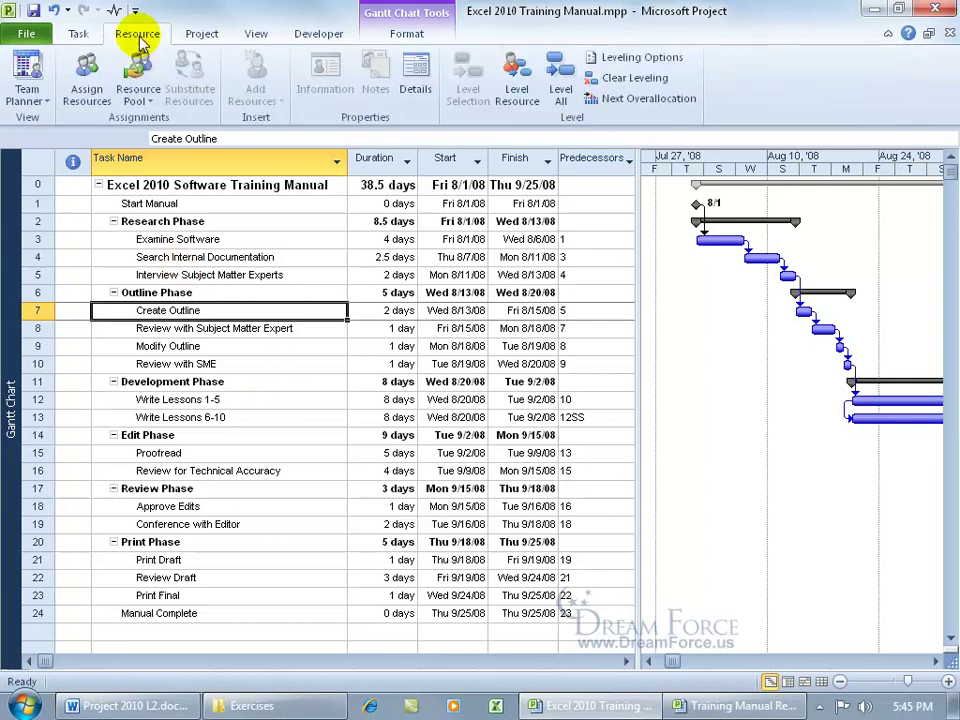
pyautogui.click(87, 82)
pyautogui.moveTo(640, 280); pyautogui.dragTo(636, 354)
pyautogui.click(364, 389)
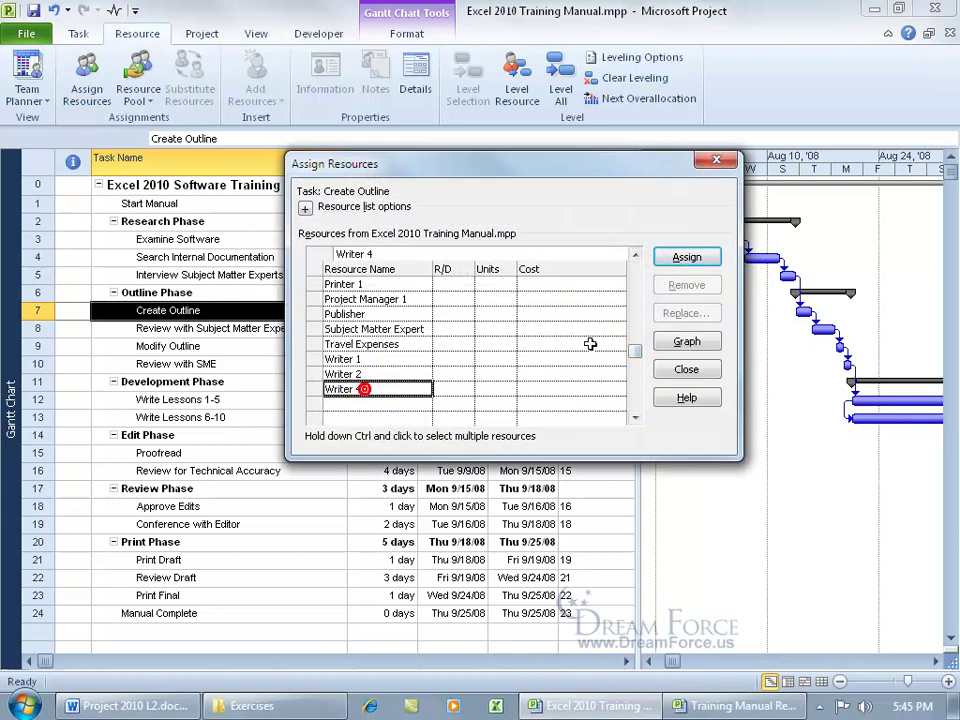
pyautogui.click(688, 257)
pyautogui.click(687, 369)
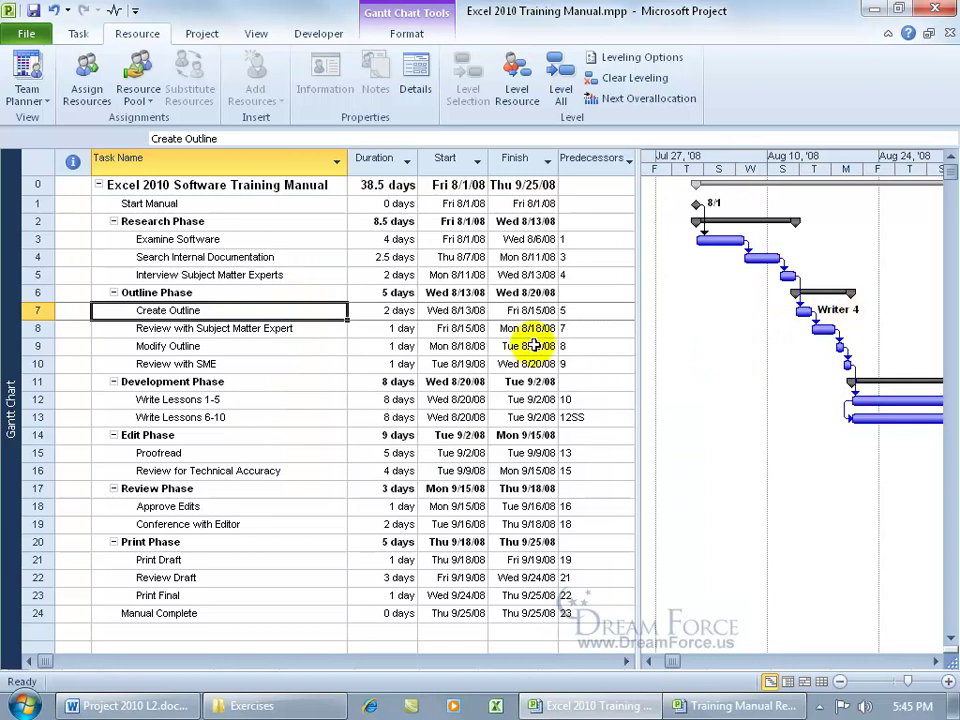
# Display the Excel project's Resource Sheet again and select the Writer 4 resource.
pyautogui.rightClick(11, 385)
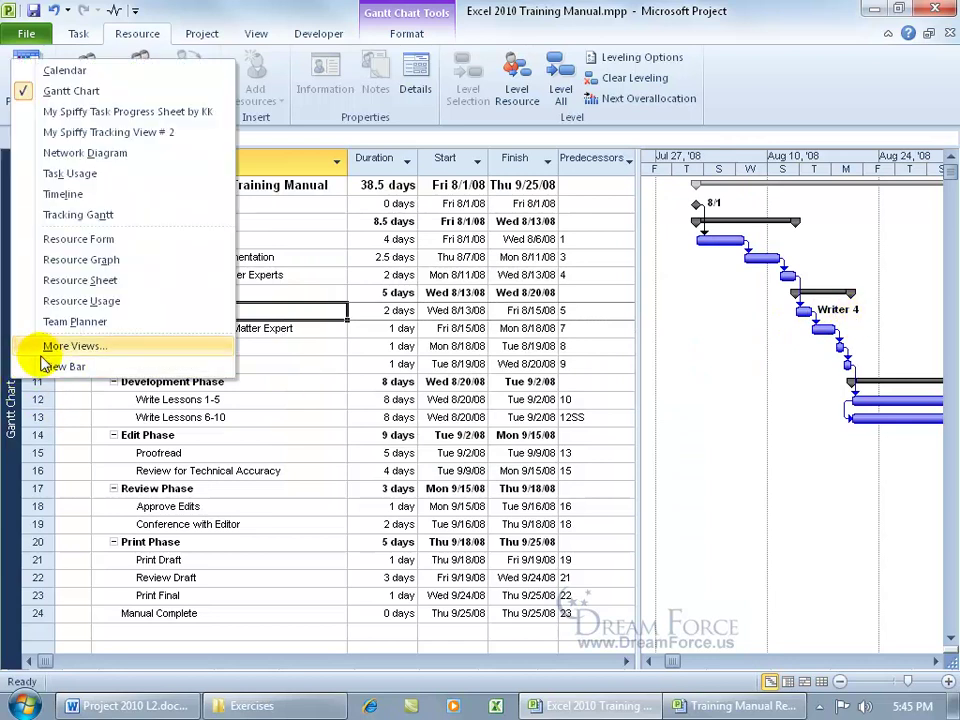
pyautogui.click(71, 280)
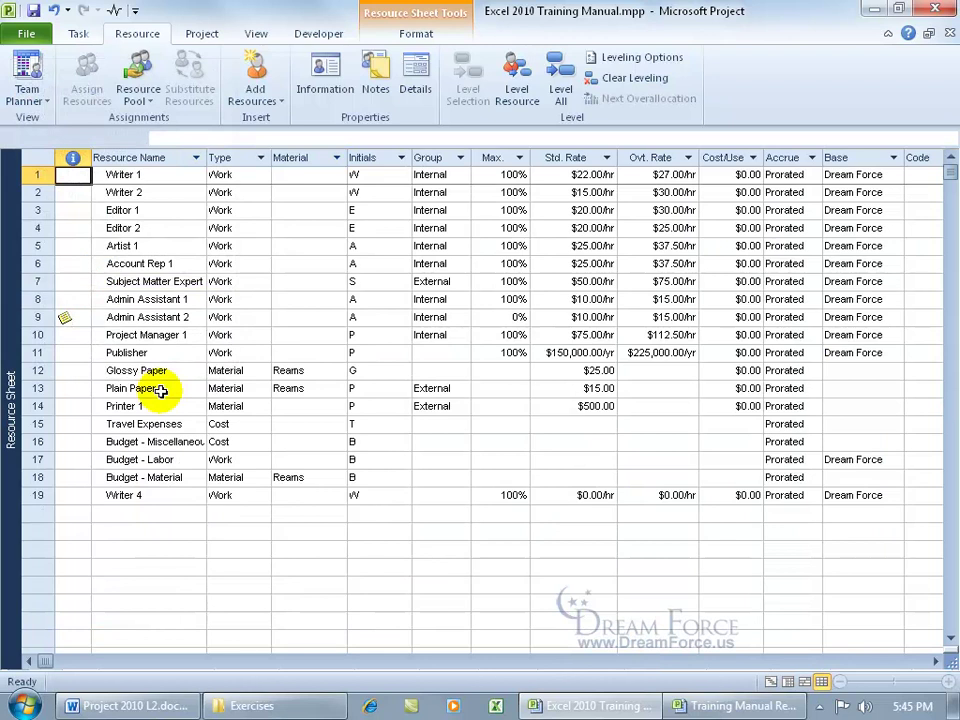
pyautogui.click(141, 498)
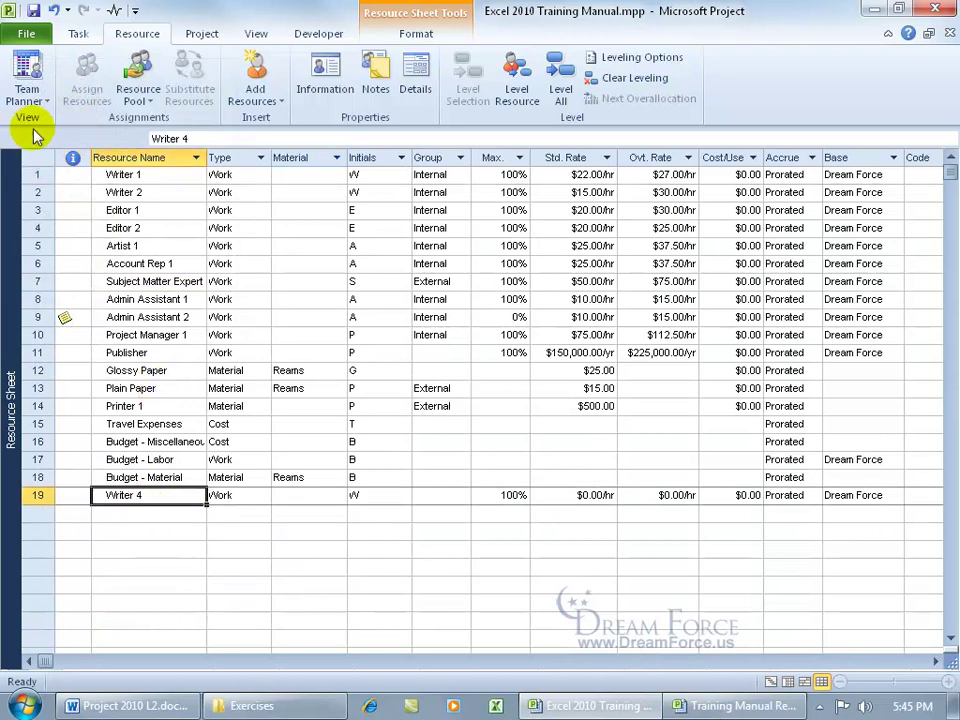
# Save the Excel project, updating the resource pool with the changes, and close the project window.
pyautogui.click(33, 11)
pyautogui.click(435, 458)
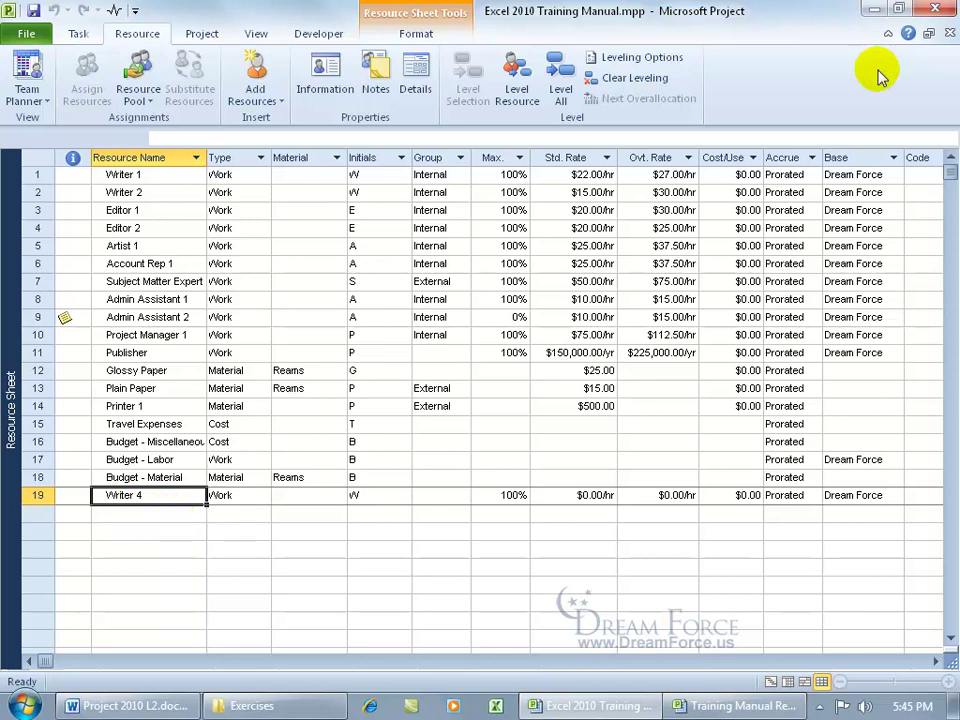
pyautogui.click(935, 10)
pyautogui.click(408, 404)
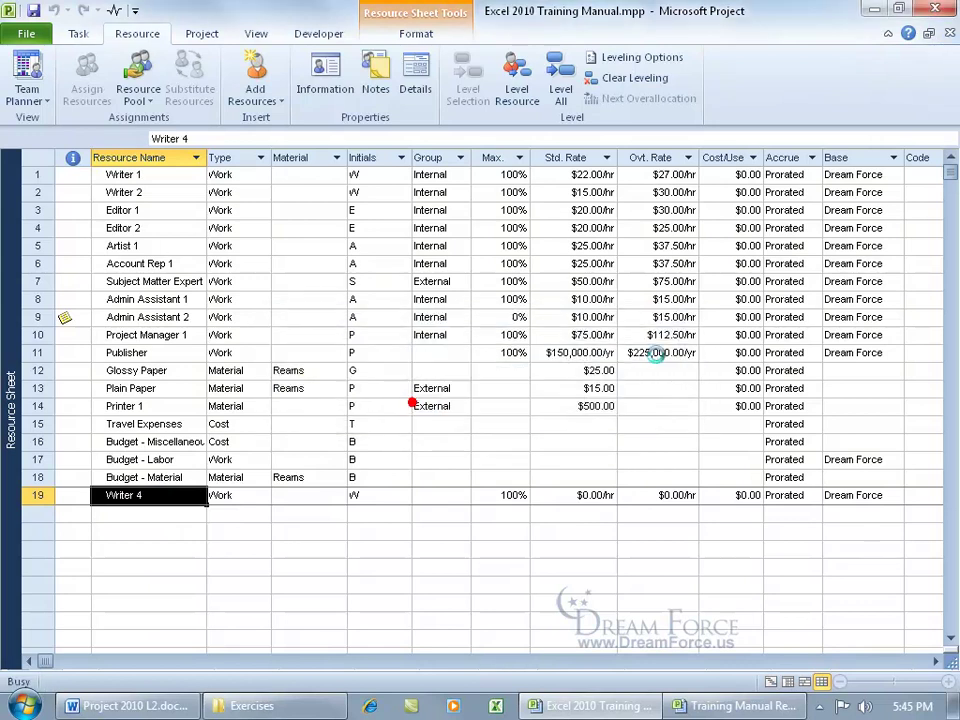
# Finish closing the project files, then reopen Training Manual Resource Pool.mpp read-only to check the Writer 4 resource.
pyautogui.click(450, 454)
pyautogui.click(948, 33)
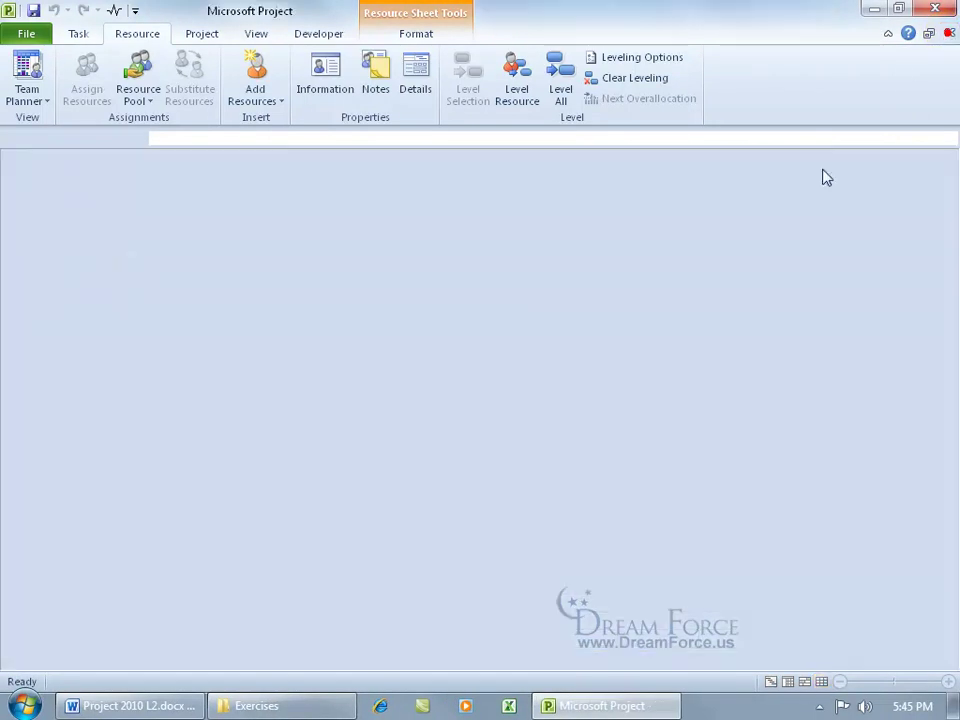
pyautogui.click(245, 702)
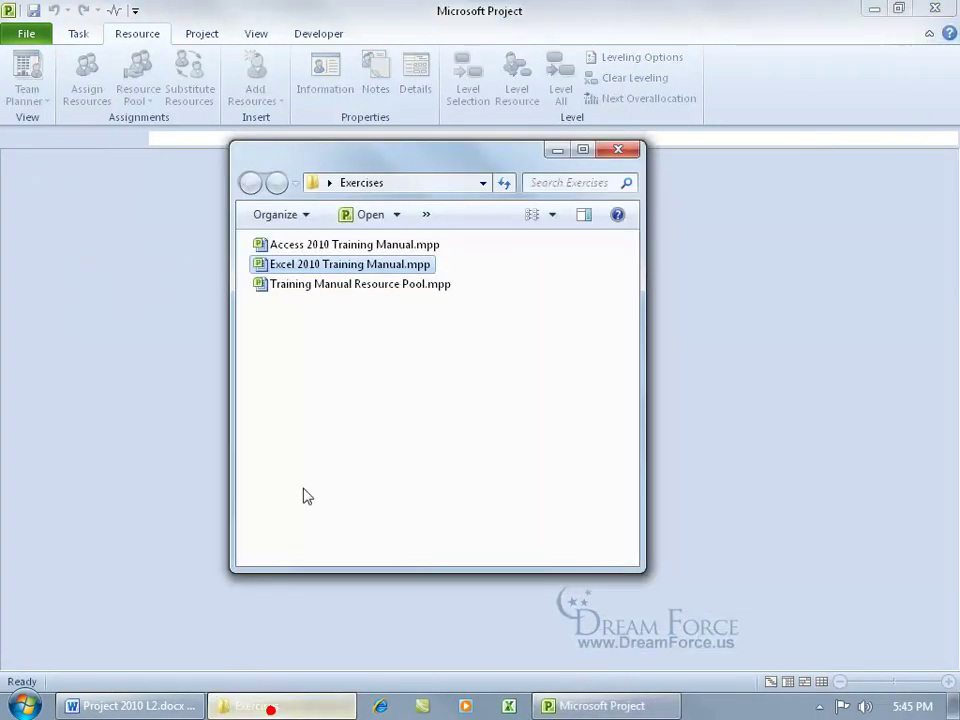
pyautogui.click(328, 292)
pyautogui.doubleClick(328, 292)
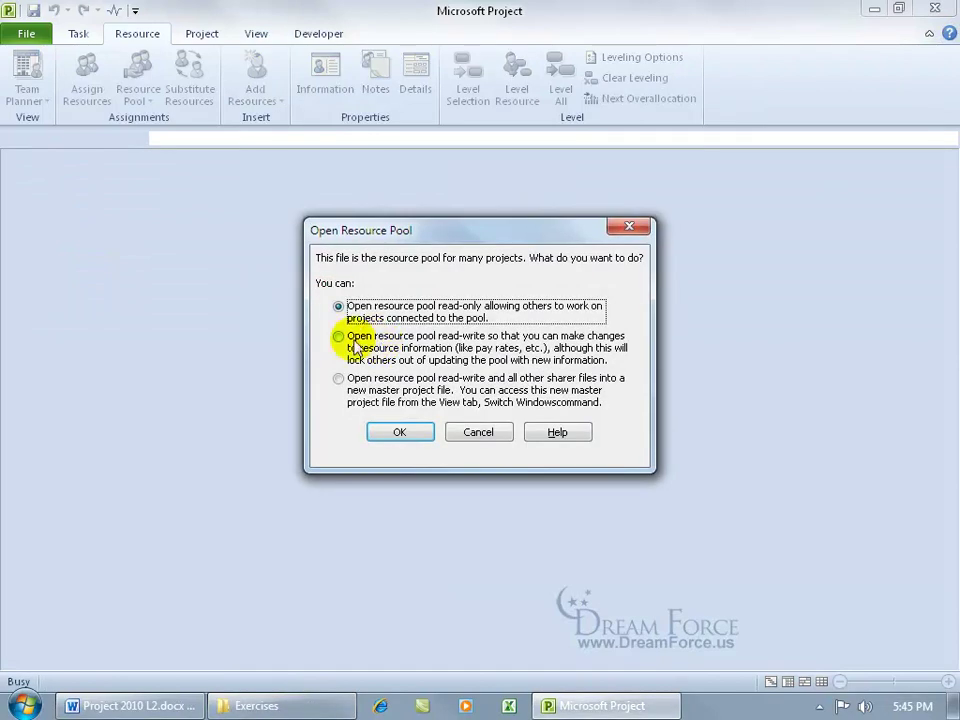
pyautogui.click(399, 433)
pyautogui.click(152, 497)
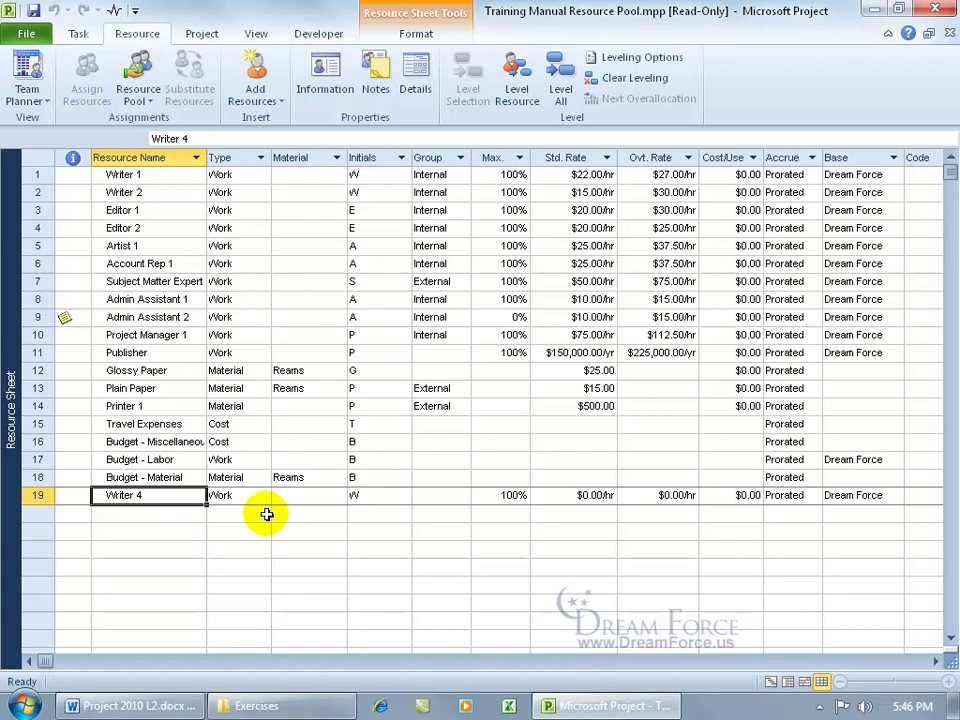
# Close the pool and open Access 2010 Training Manual.mpp with its resource pool, widening the task table to view the start and finish dates.
pyautogui.click(946, 34)
pyautogui.click(290, 705)
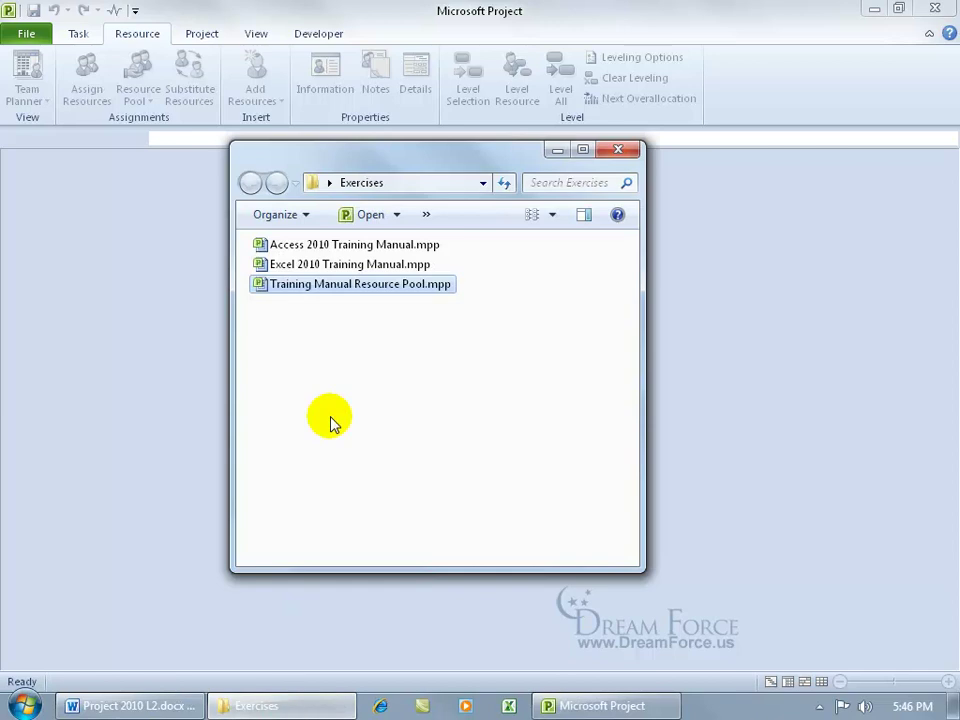
pyautogui.doubleClick(326, 250)
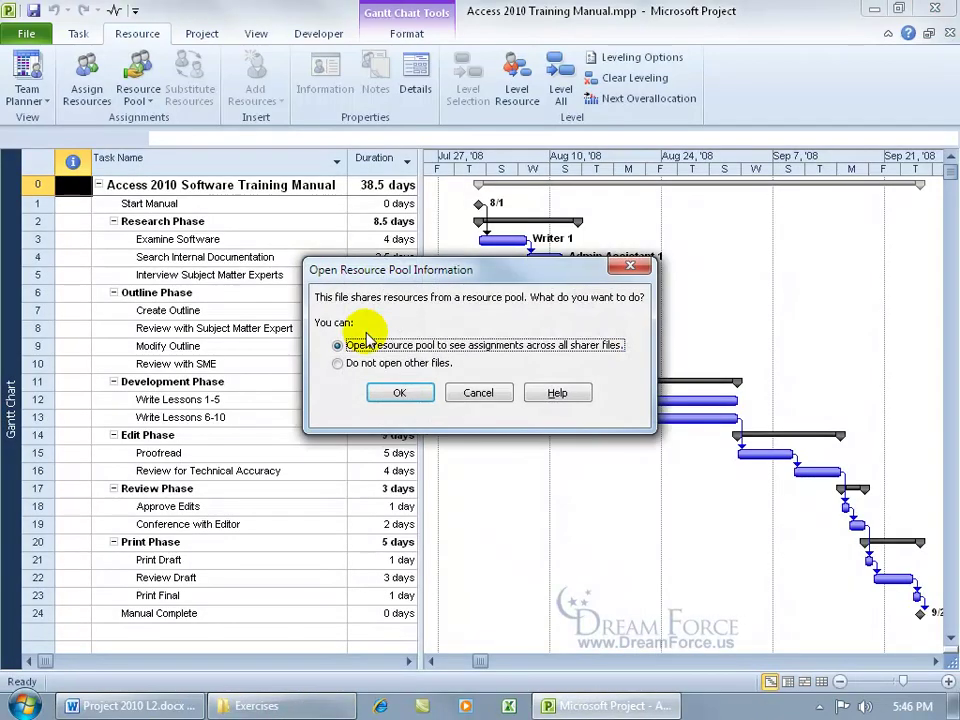
pyautogui.click(400, 394)
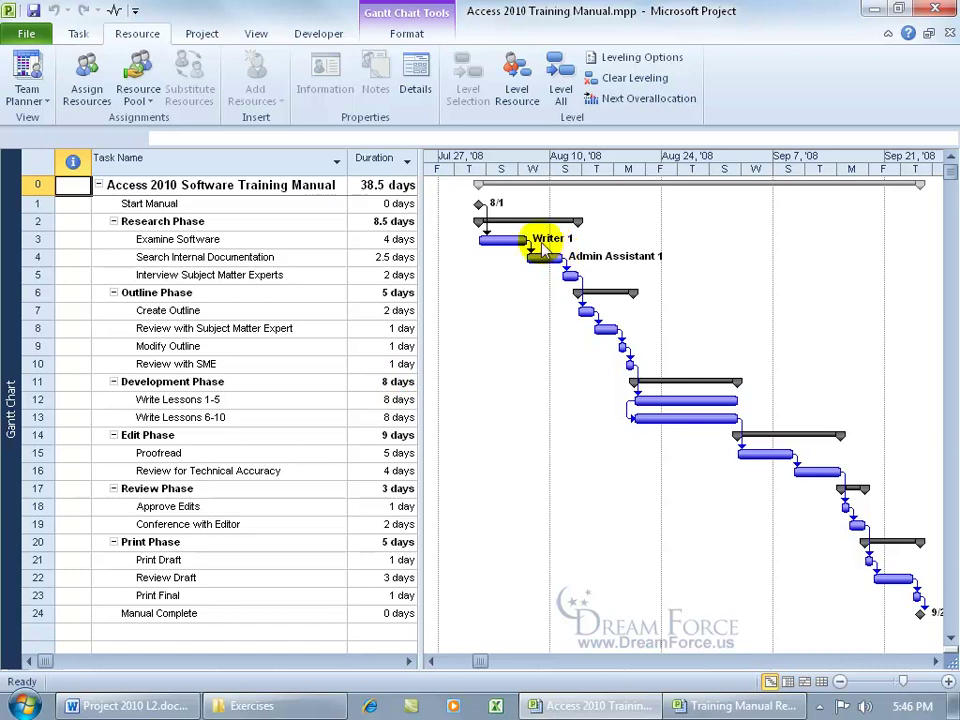
pyautogui.moveTo(424, 250); pyautogui.dragTo(676, 270)
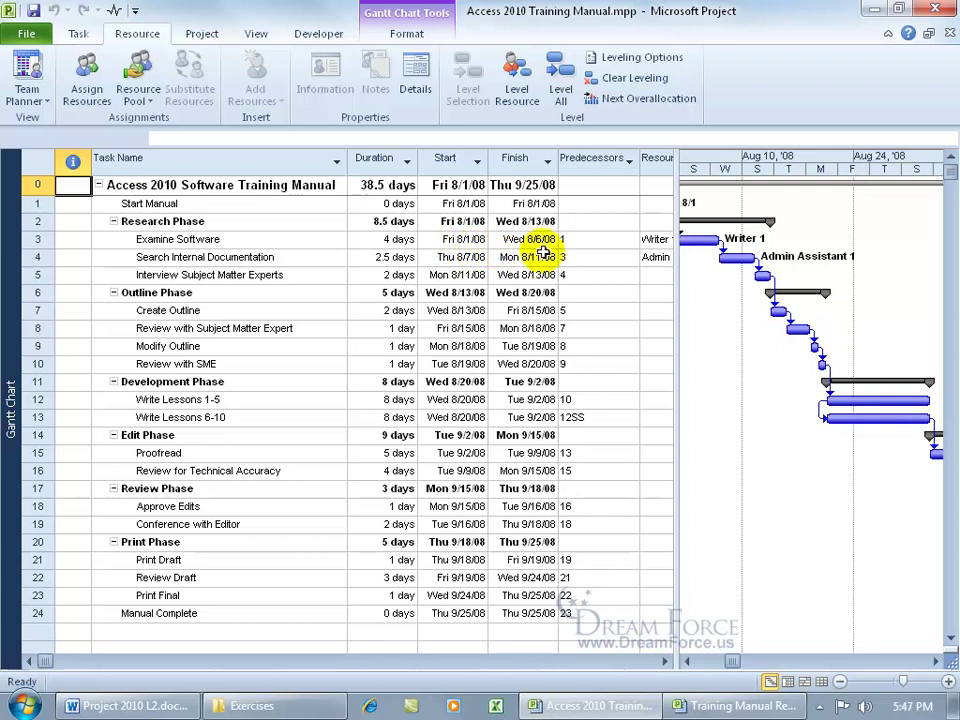
# Close the Access project without saving, close the pool, and open Excel 2010 Training Manual.mpp together with its resource pool.
pyautogui.click(948, 33)
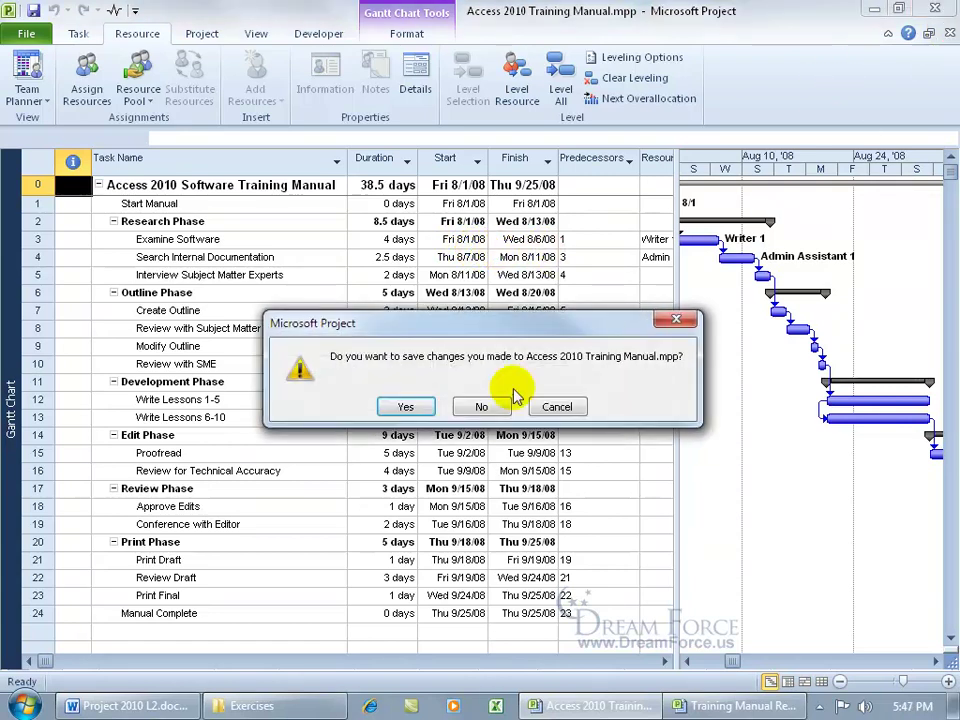
pyautogui.click(481, 407)
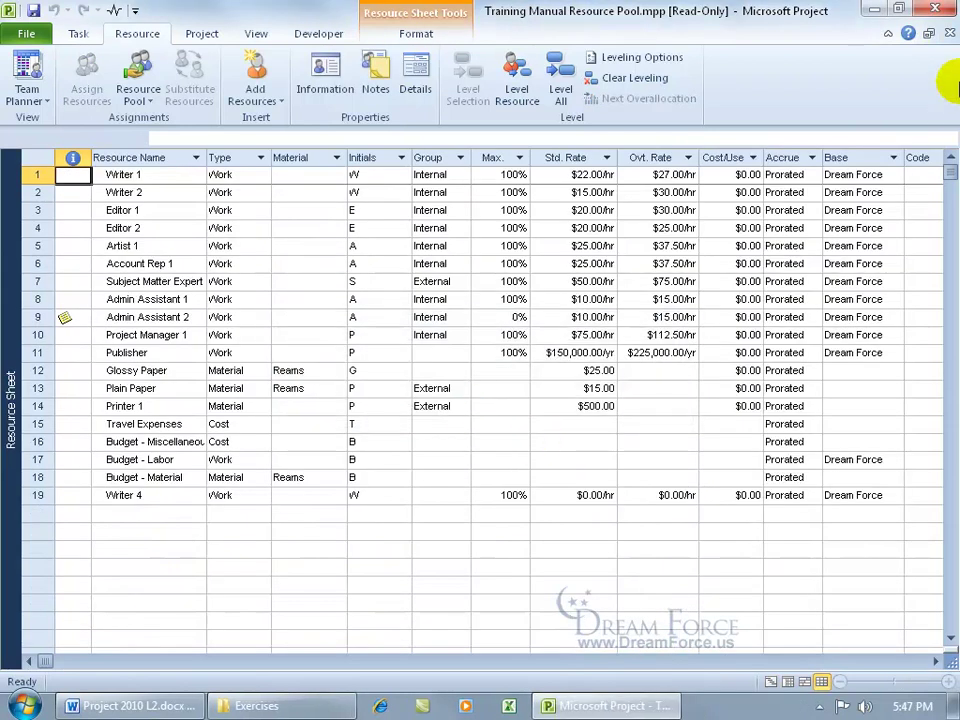
pyautogui.click(949, 34)
pyautogui.click(258, 706)
pyautogui.click(300, 266)
pyautogui.doubleClick(300, 266)
pyautogui.click(396, 396)
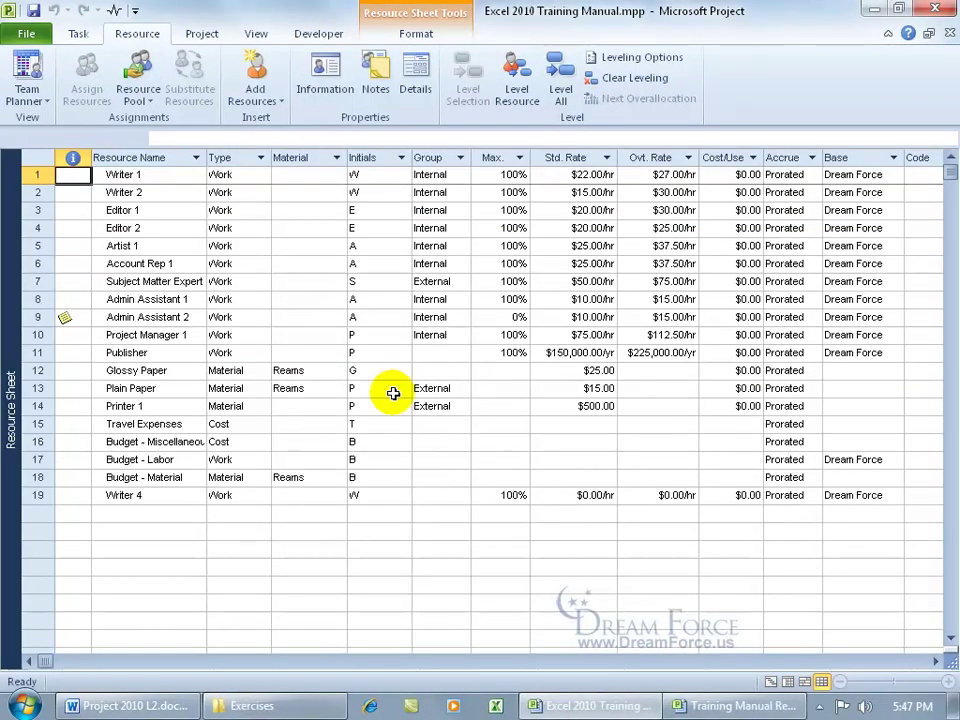
# Display the Excel project in the Gantt Chart view and assign Writer 1 to the Examine Software task.
pyautogui.rightClick(22, 255)
pyautogui.click(20, 280)
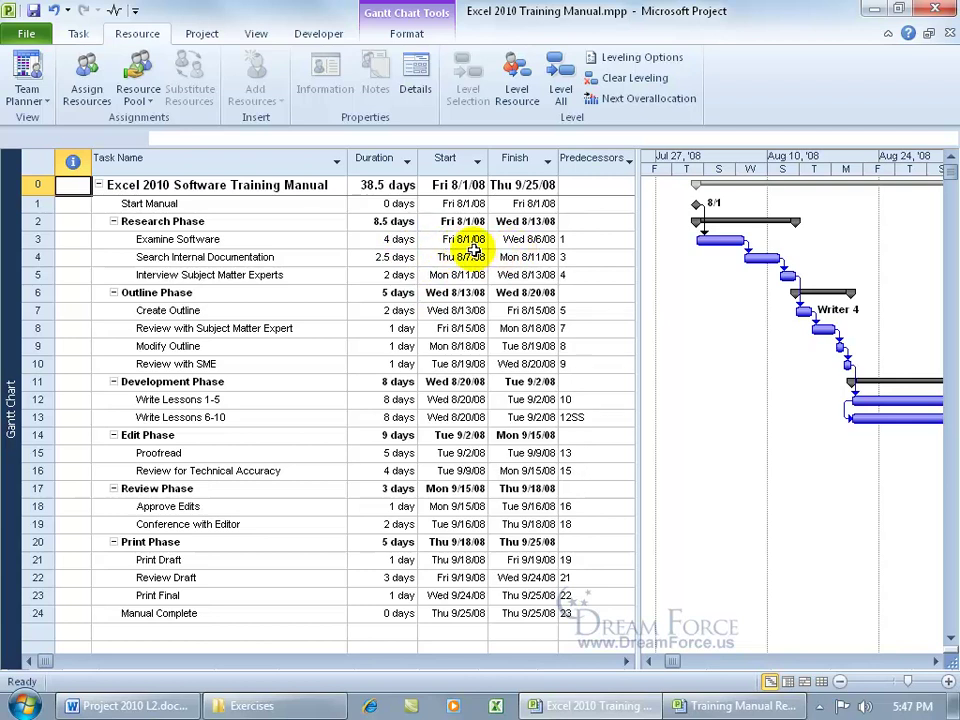
pyautogui.click(318, 244)
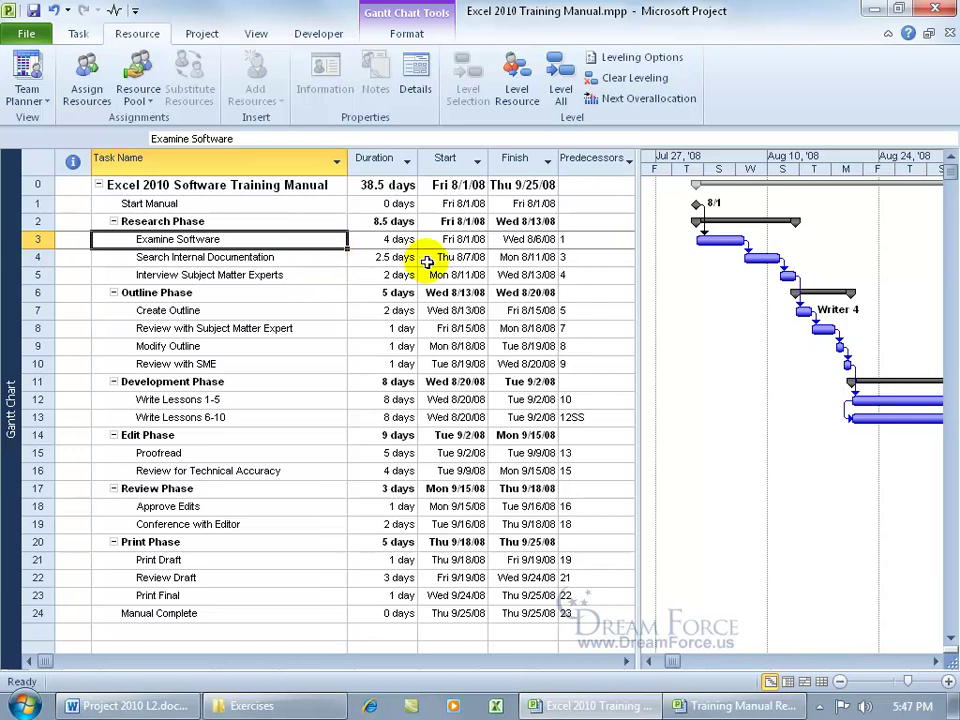
pyautogui.click(84, 68)
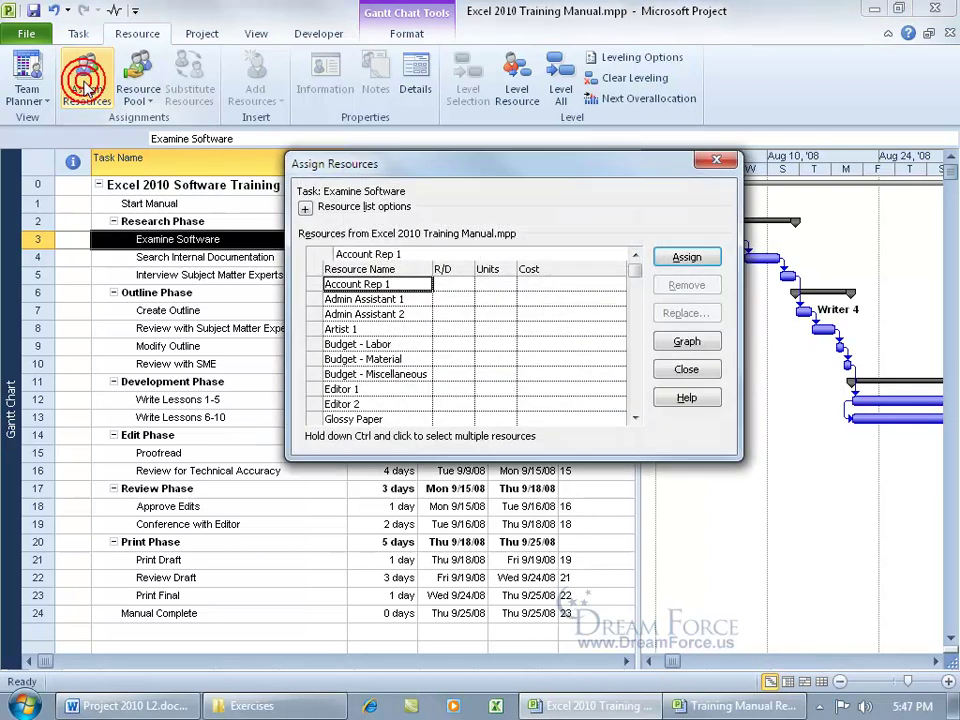
pyautogui.moveTo(634, 269); pyautogui.dragTo(634, 321)
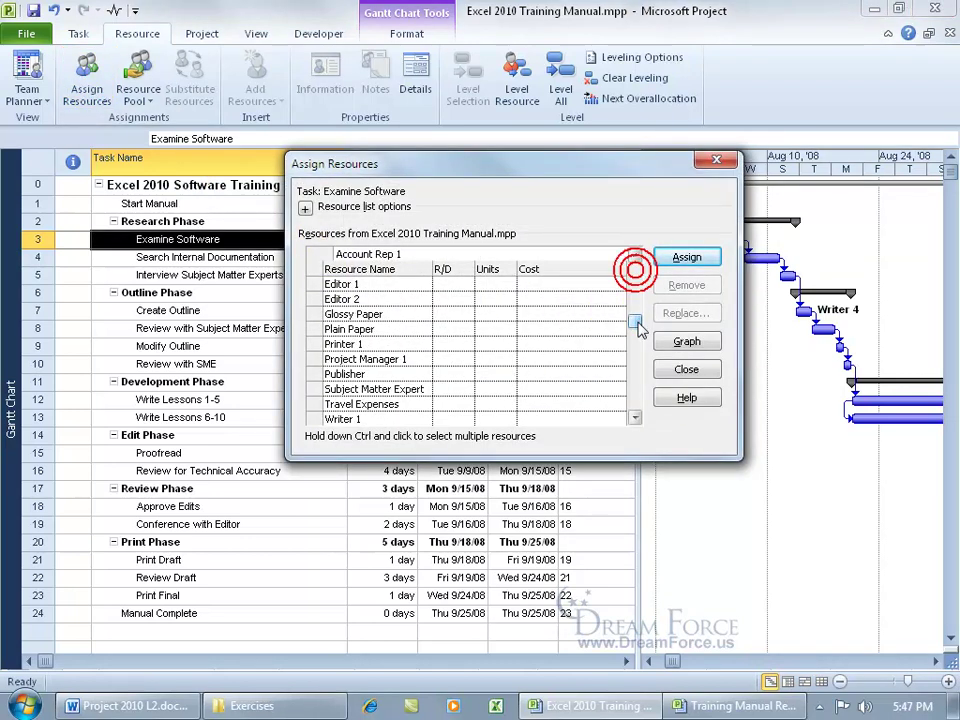
pyautogui.click(350, 418)
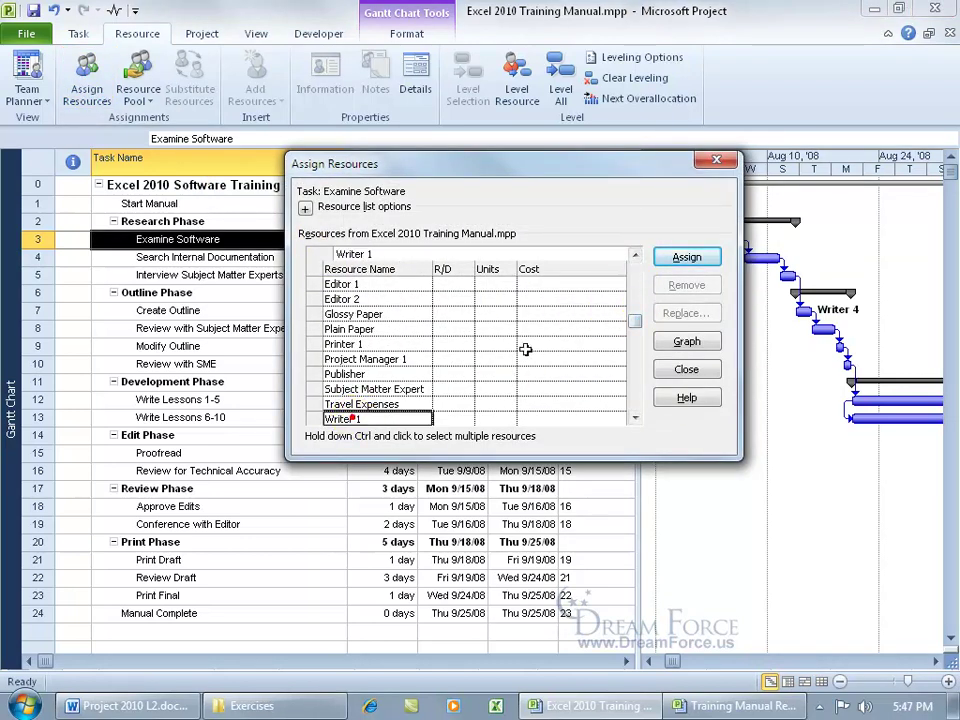
pyautogui.click(686, 257)
pyautogui.click(686, 369)
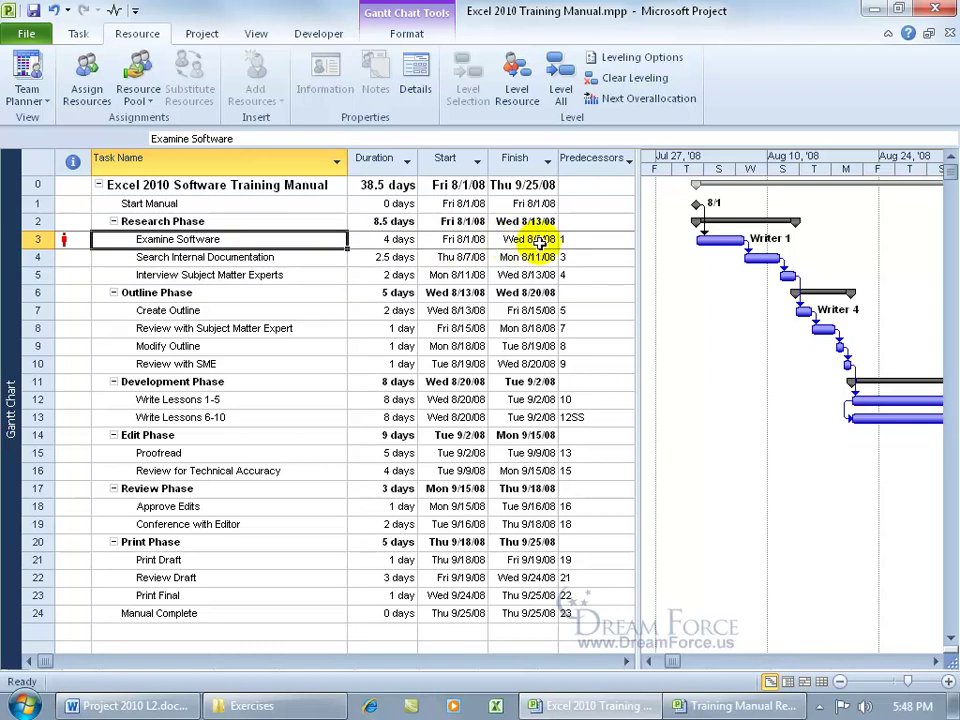
# Try moving the Examine Software task's start to Thu 8/7/08 while keeping its link, and undo the change.
pyautogui.click(440, 240)
pyautogui.click(479, 241)
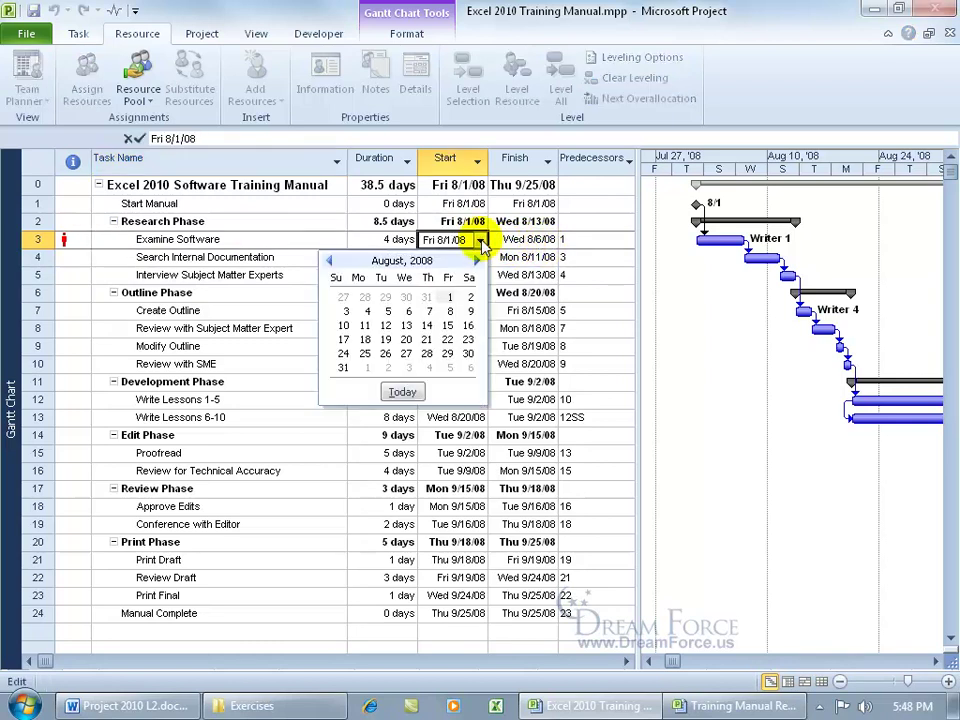
pyautogui.click(428, 311)
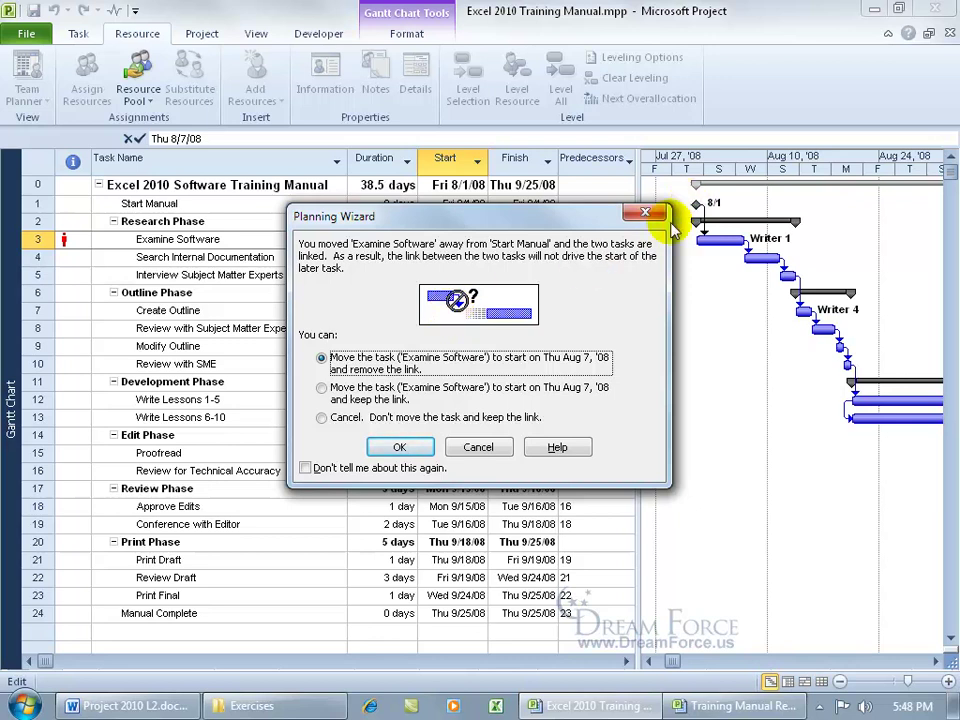
pyautogui.click(333, 390)
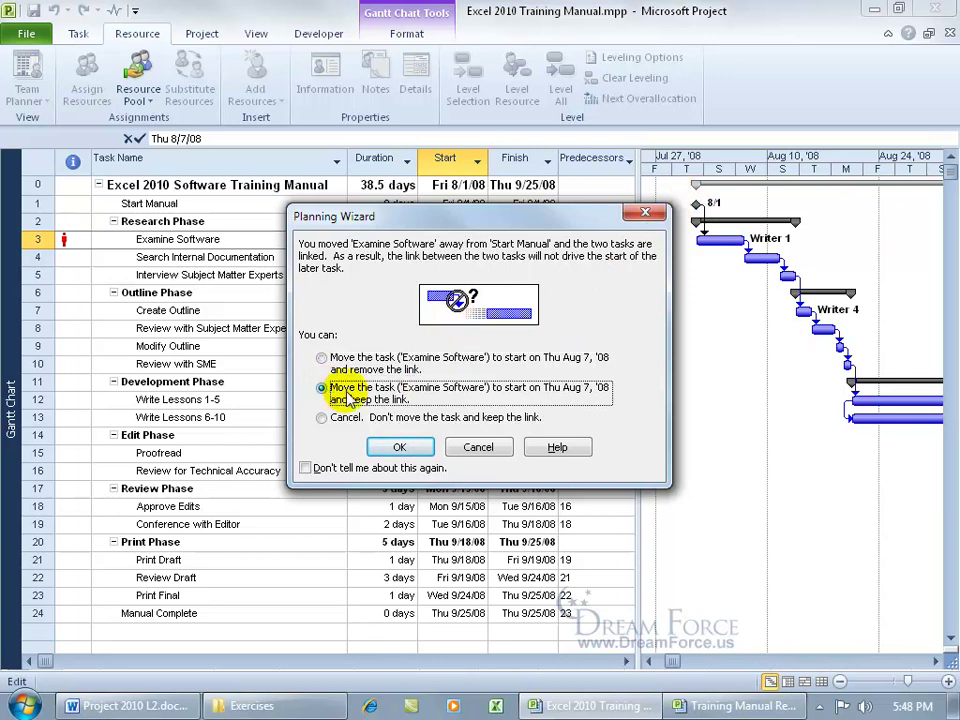
pyautogui.click(399, 447)
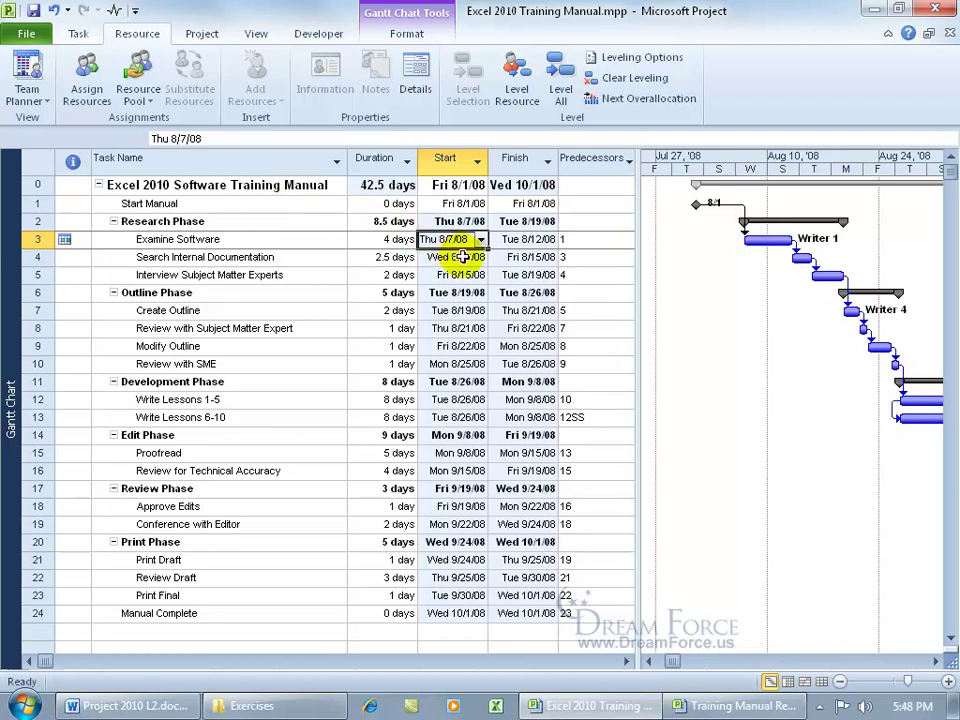
pyautogui.moveTo(90, 241)
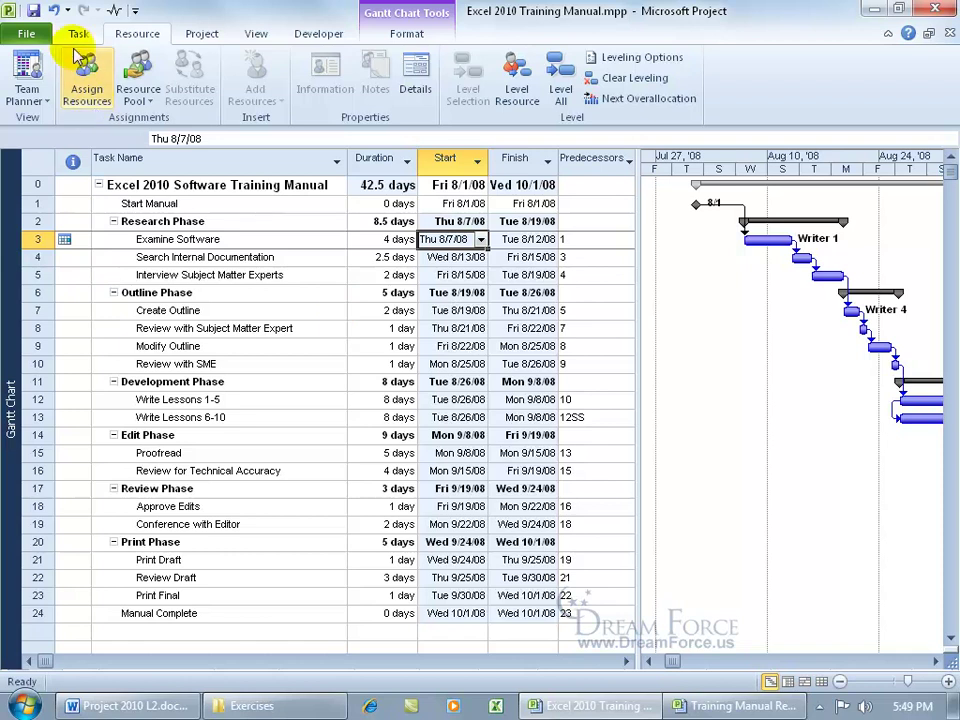
pyautogui.click(50, 10)
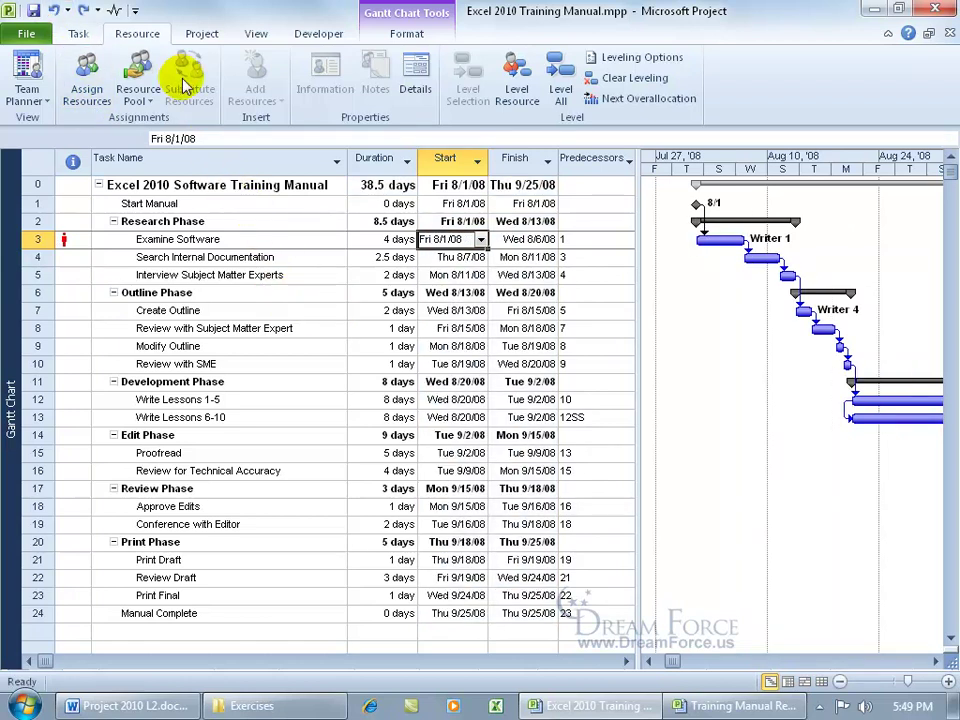
# Try leveling only the Writer 1 resource in the Excel project, and undo the leveling.
pyautogui.click(518, 98)
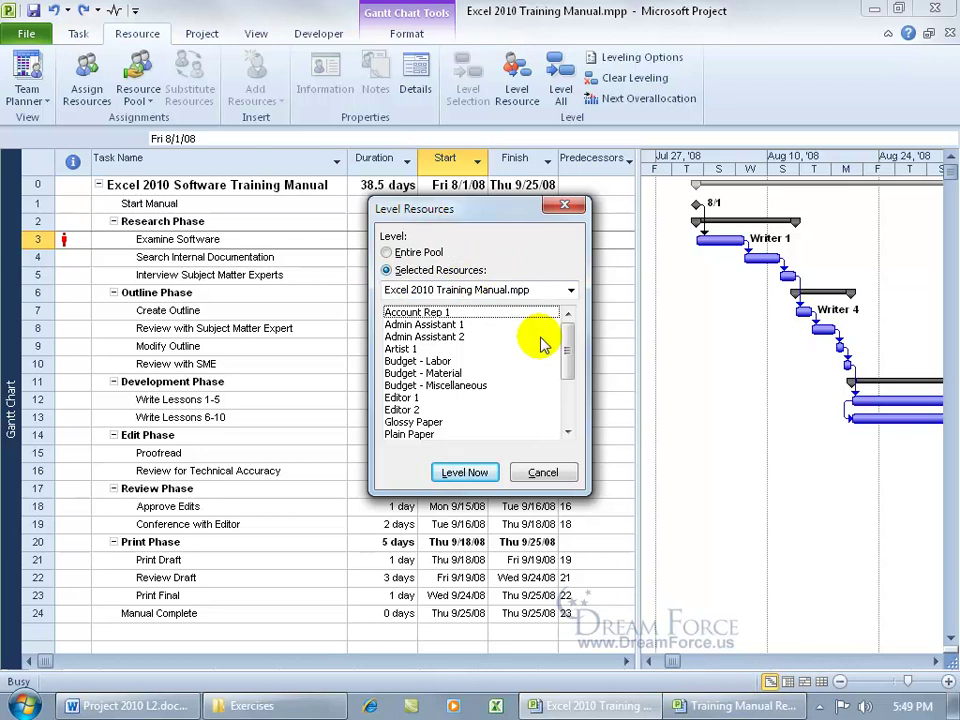
pyautogui.moveTo(567, 330); pyautogui.dragTo(567, 386)
pyautogui.click(550, 409)
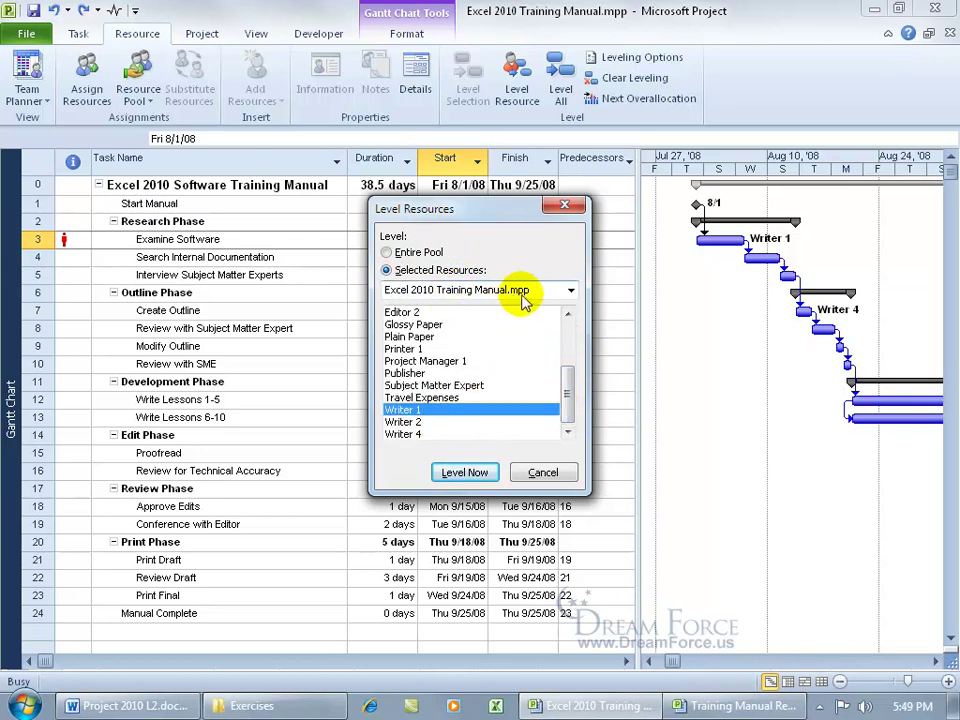
pyautogui.click(472, 473)
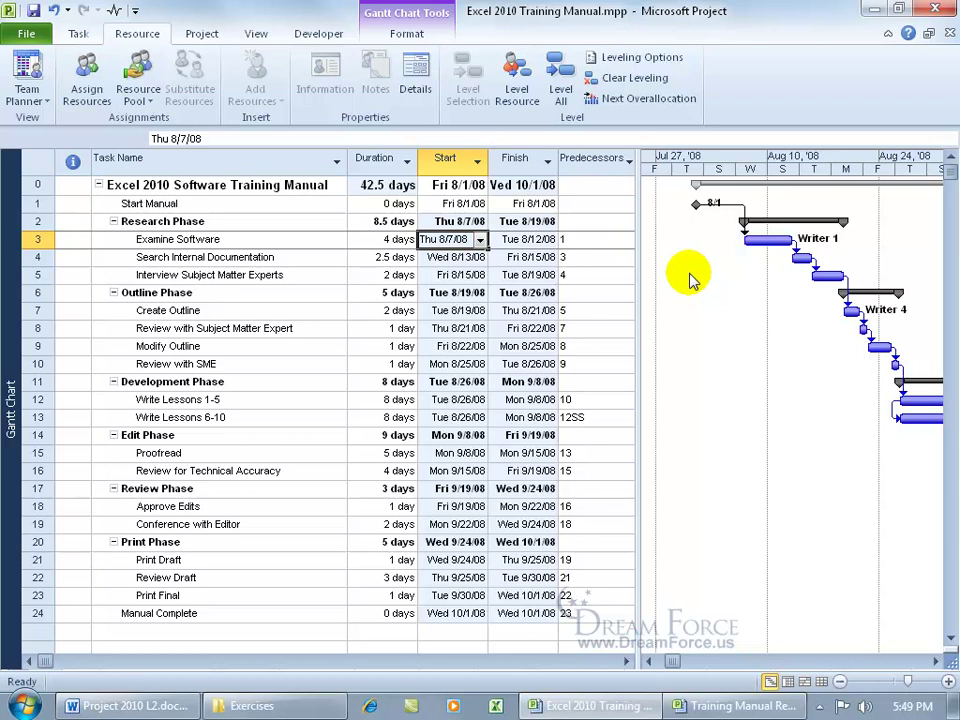
pyautogui.click(54, 10)
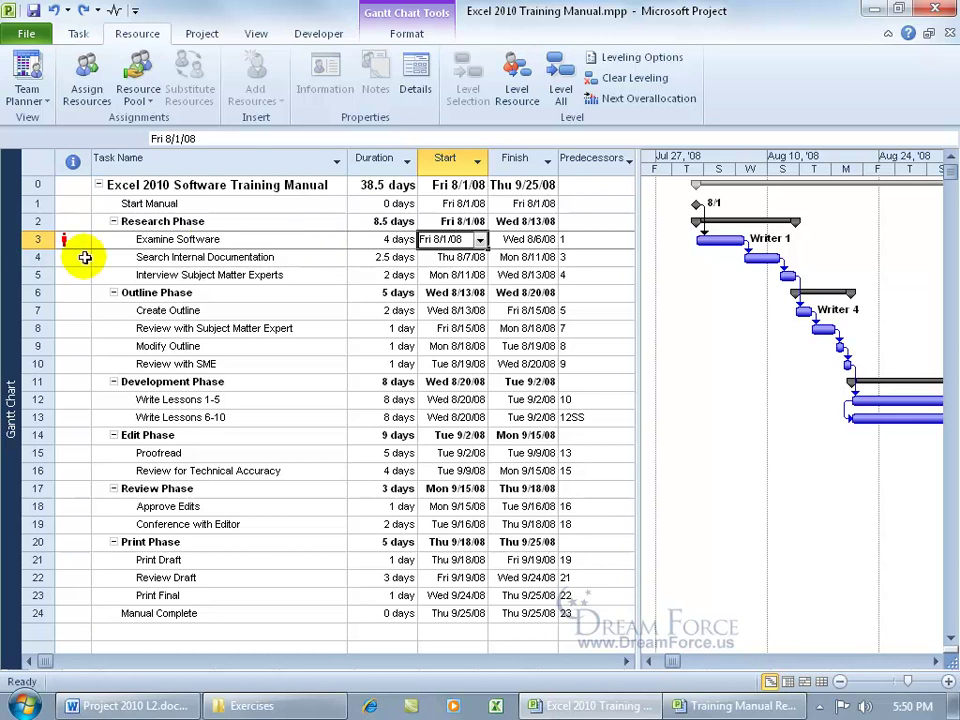
# Switch the Excel project to the Resource Usage view and locate Writer 1's task assignments.
pyautogui.rightClick(14, 306)
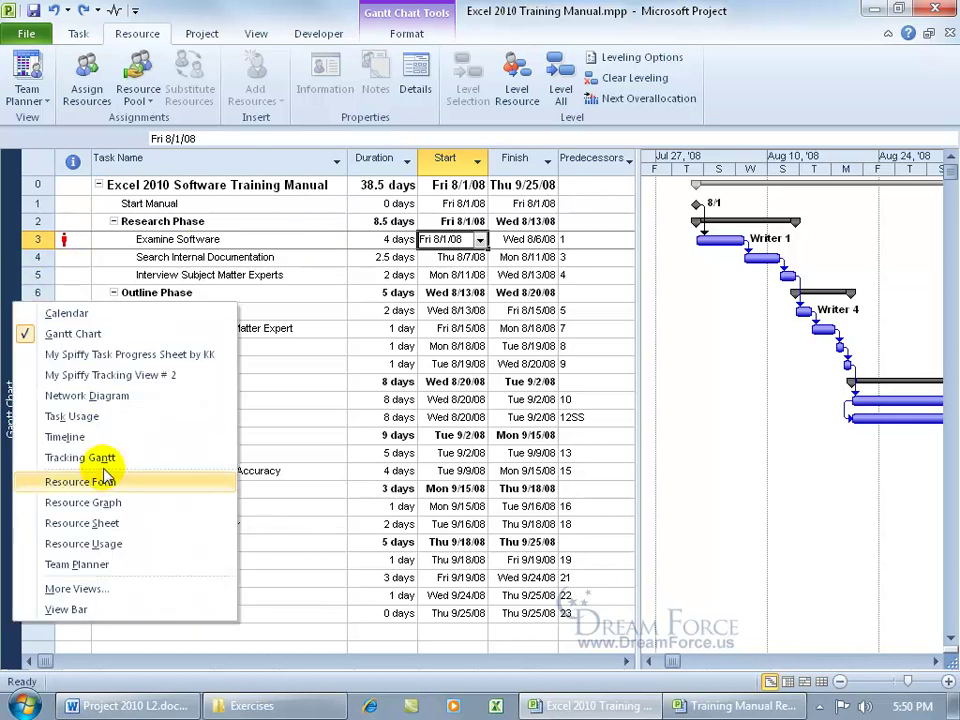
pyautogui.click(98, 550)
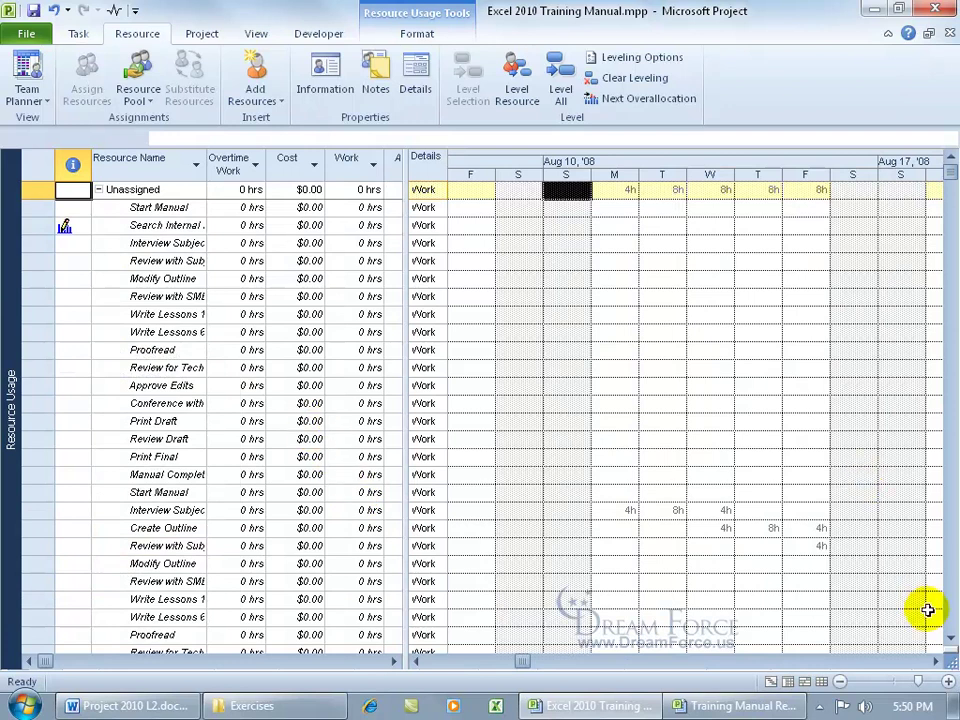
pyautogui.click(950, 639)
pyautogui.click(950, 639)
pyautogui.click(950, 639)
pyautogui.click(950, 639)
pyautogui.moveTo(950, 643); pyautogui.dragTo(950, 643)
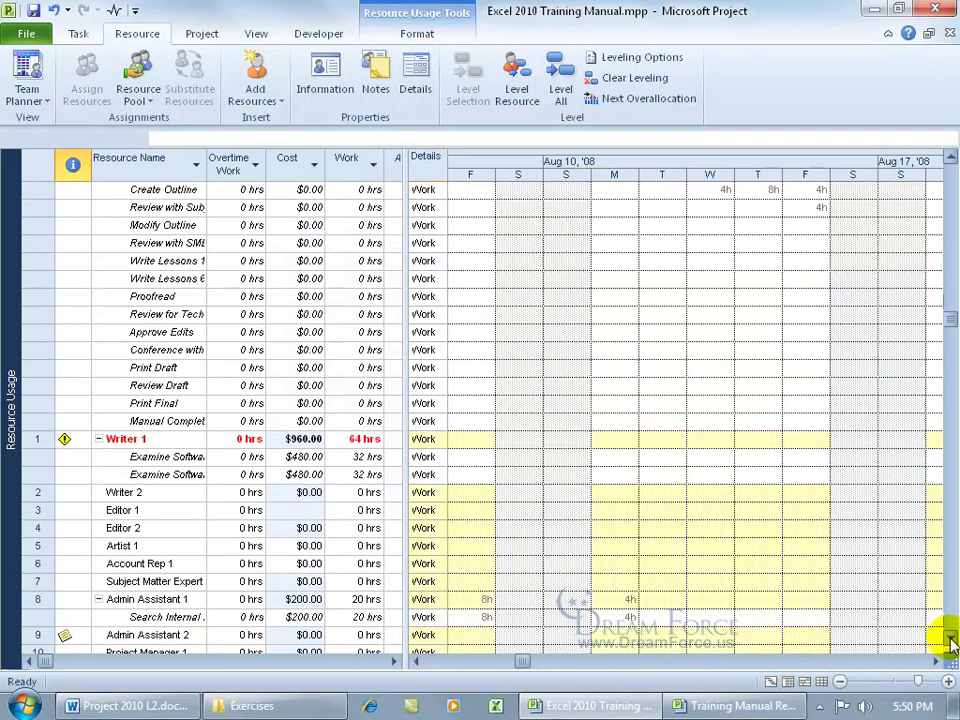
# Inspect the two Examine Software assignments listed under Writer 1.
pyautogui.click(160, 456)
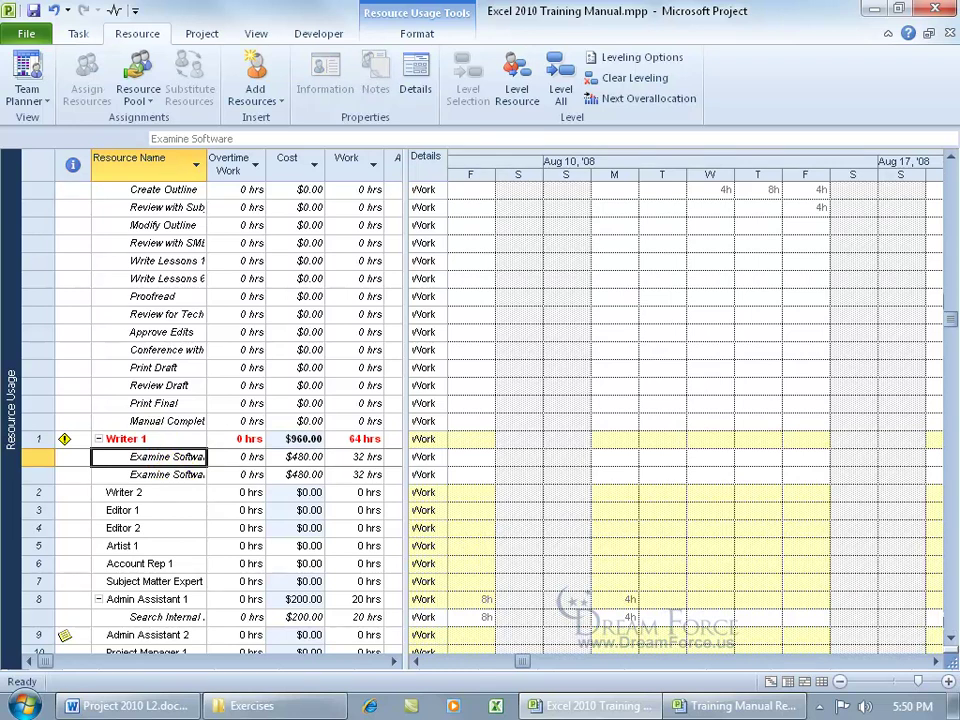
pyautogui.click(103, 474)
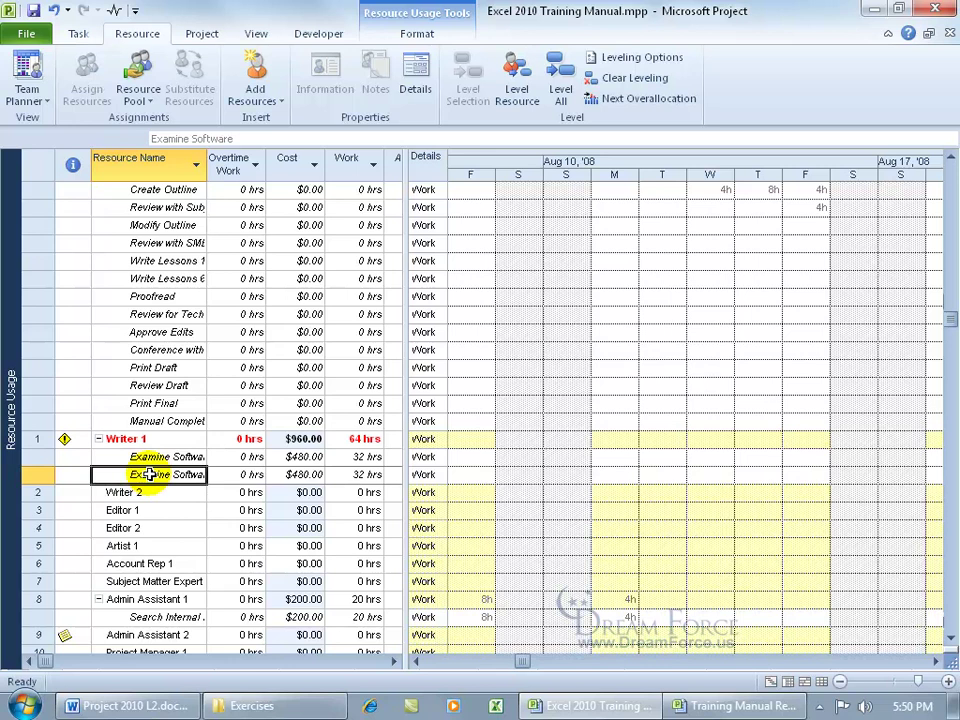
pyautogui.click(148, 474)
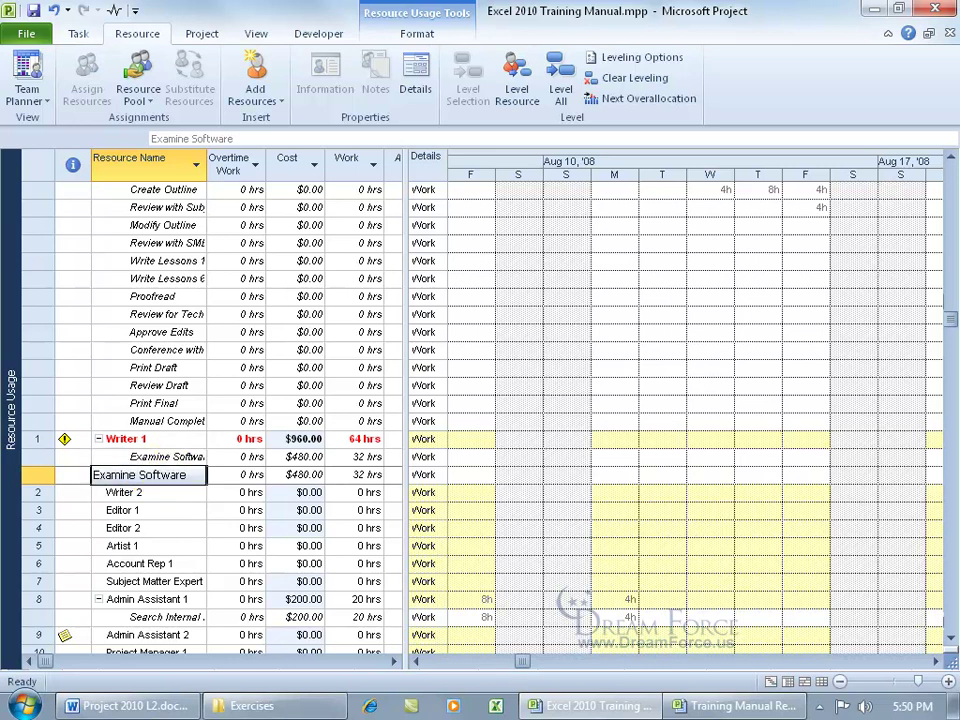
pyautogui.click(185, 478)
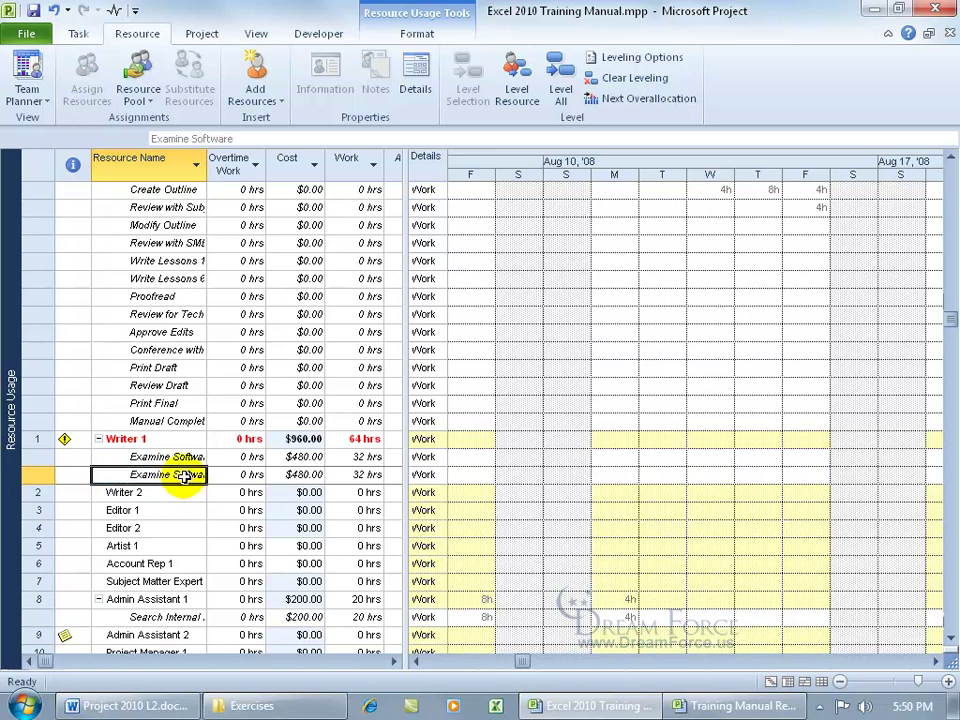
pyautogui.click(185, 478)
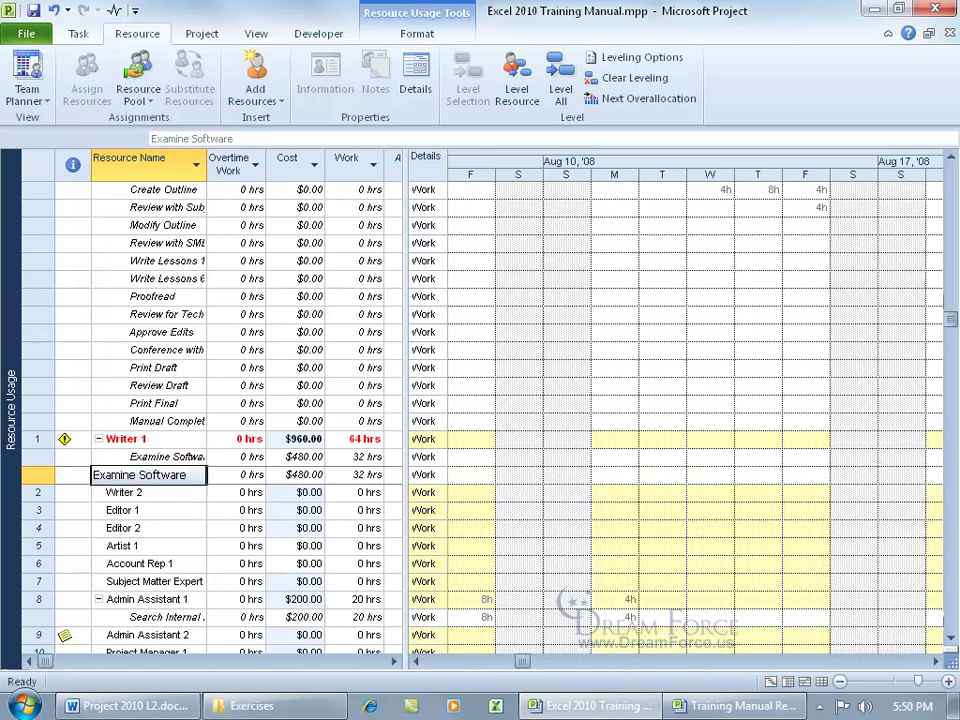
pyautogui.click(185, 477)
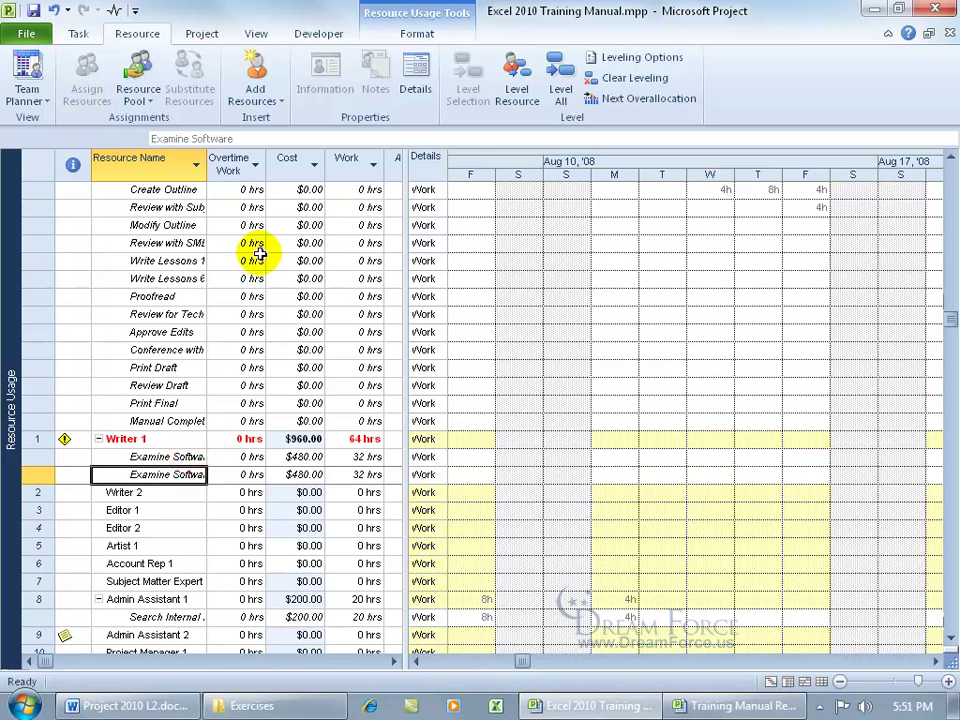
# Add the Project field as a new column after Work in the Resource Usage table.
pyautogui.rightClick(245, 168)
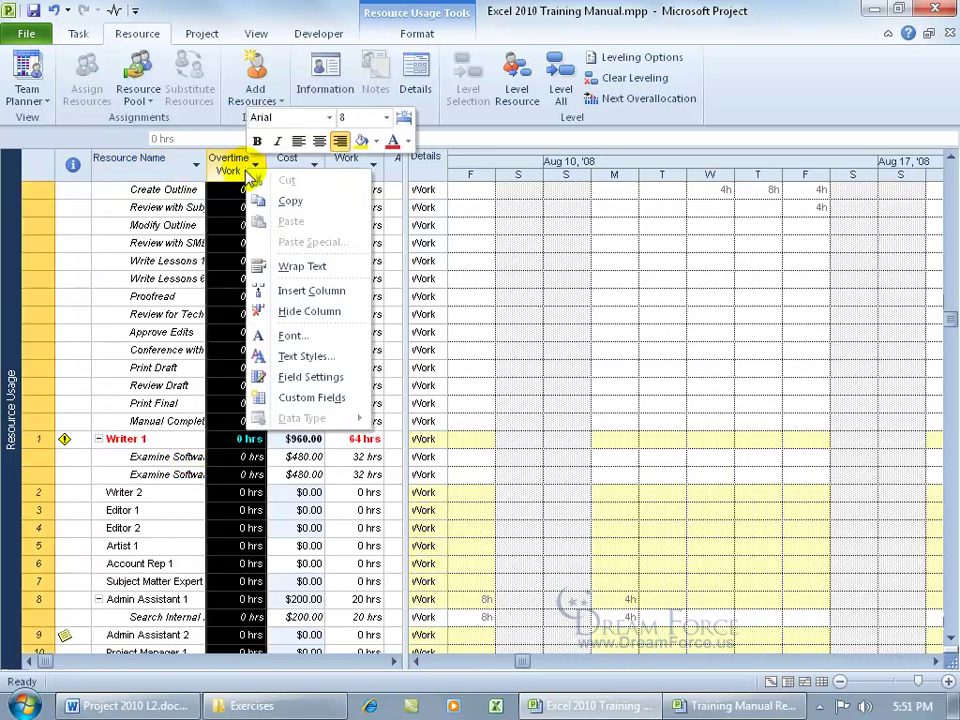
pyautogui.press('Escape')
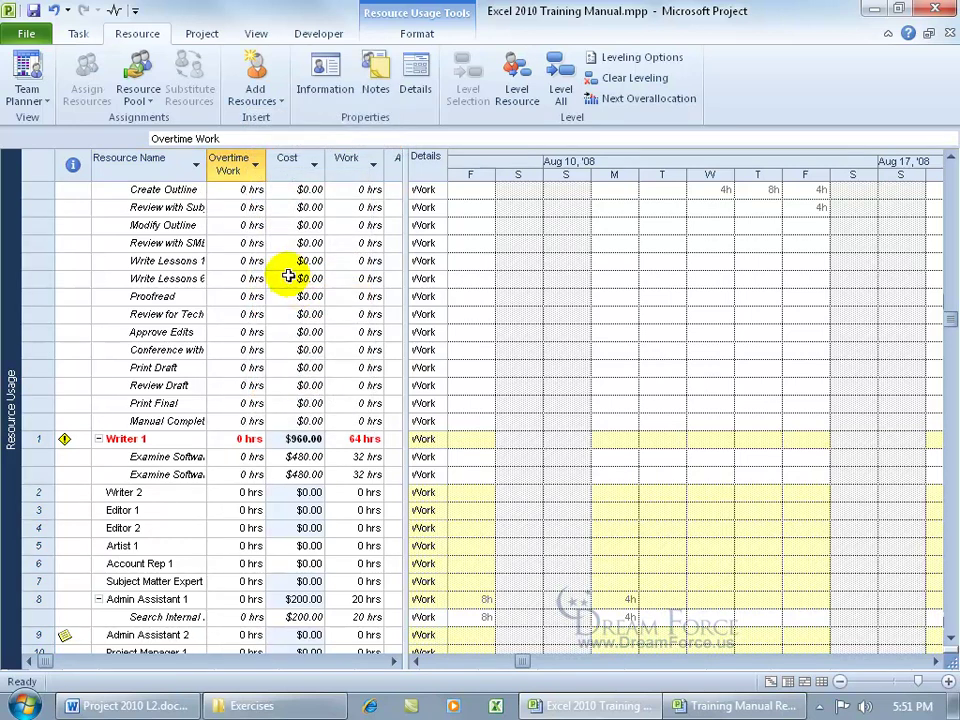
pyautogui.click(393, 661)
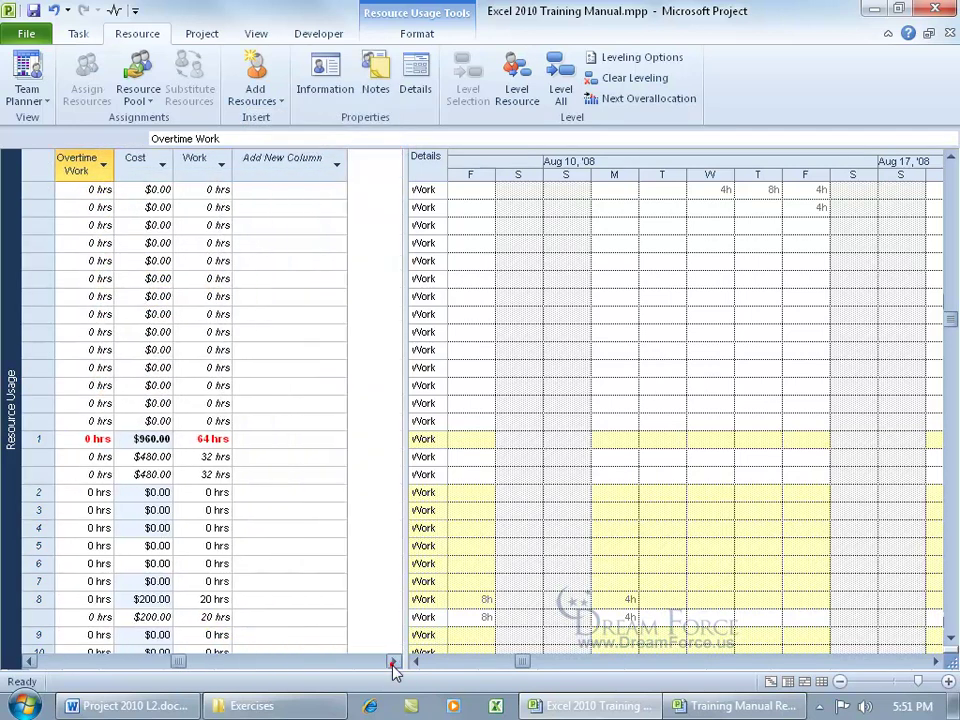
pyautogui.click(306, 165)
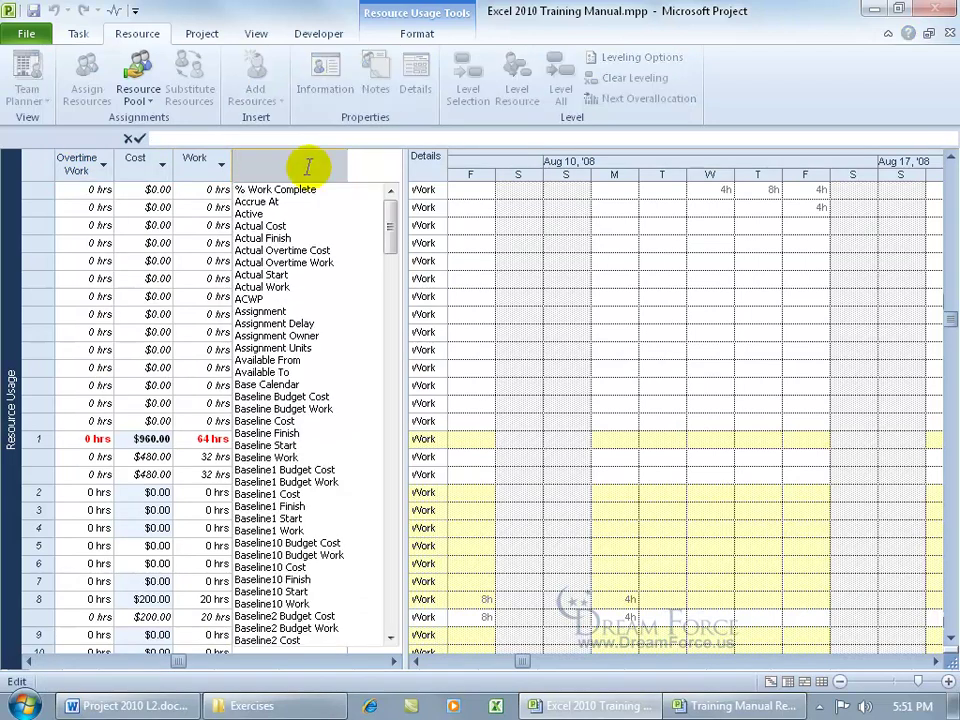
pyautogui.write('project')
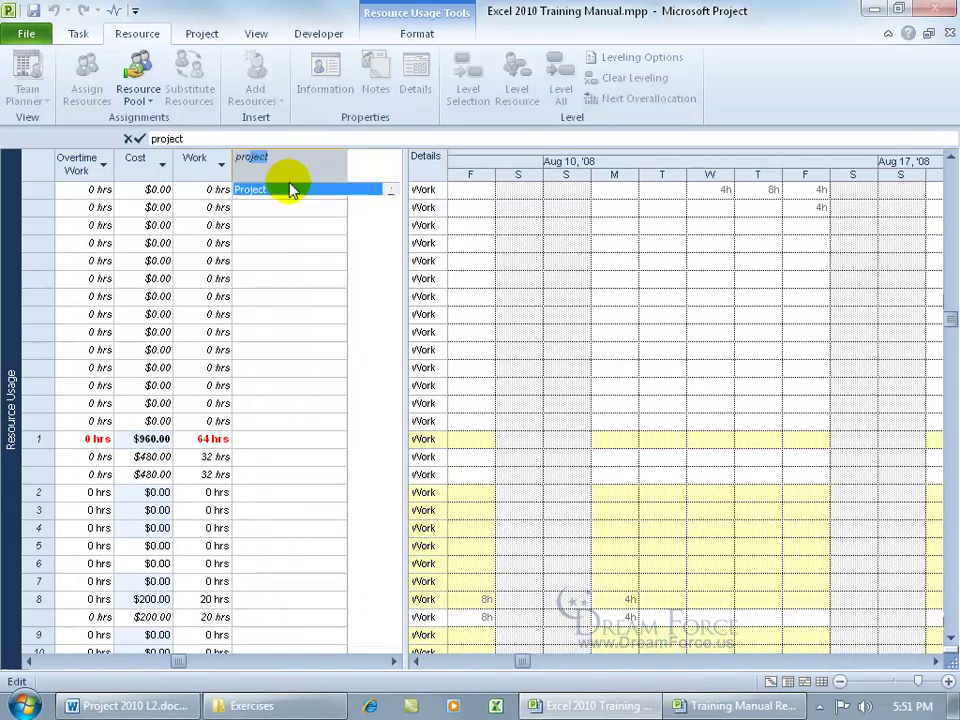
pyautogui.click(258, 189)
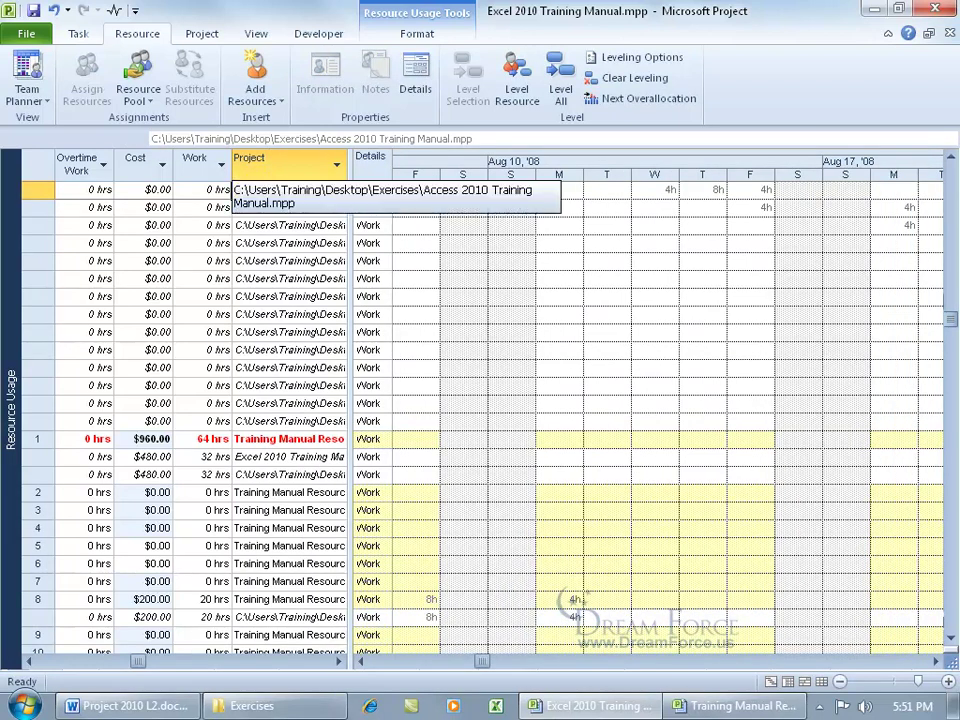
# Widen the table area beside the timescale to show the Project column alongside the resource names, and bring Writer 1's assignments back into view.
pyautogui.scroll(-6, 310, 370)
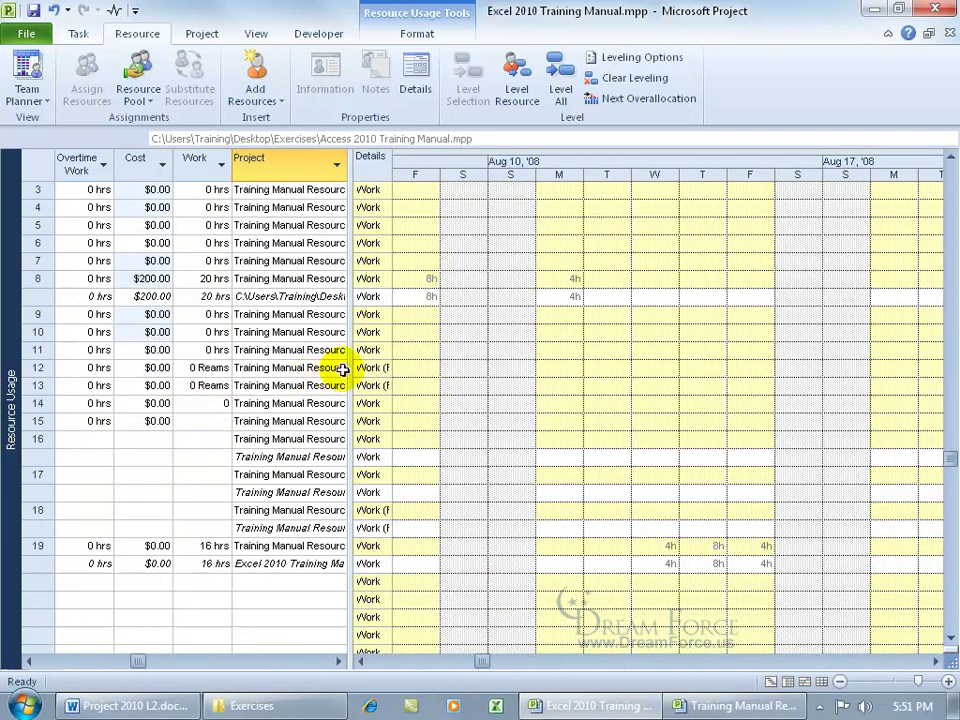
pyautogui.moveTo(349, 370); pyautogui.dragTo(583, 370)
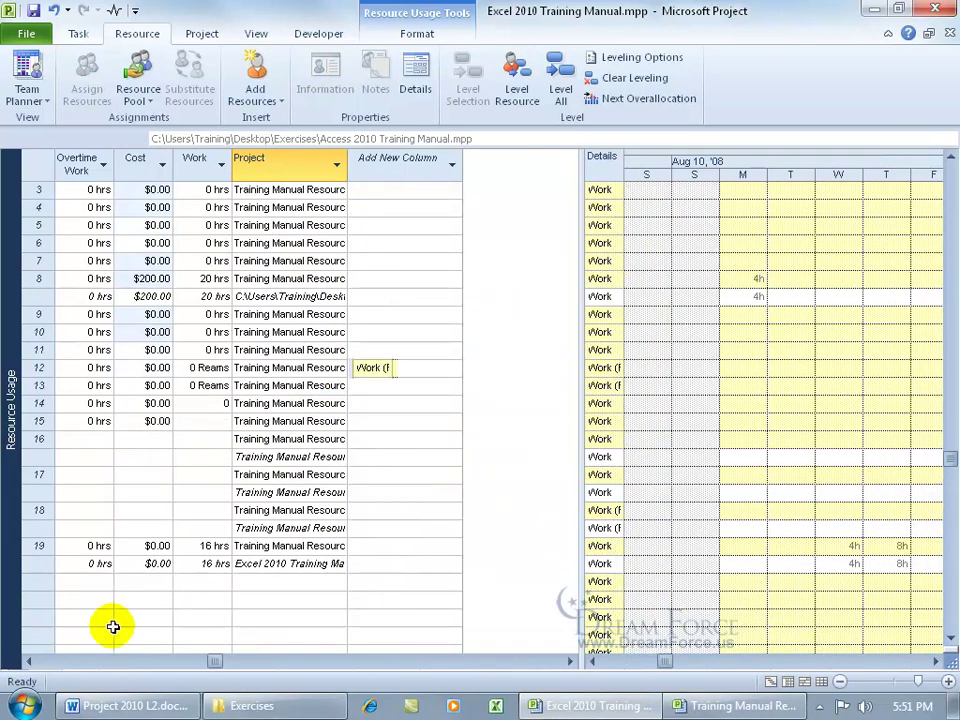
pyautogui.click(28, 661)
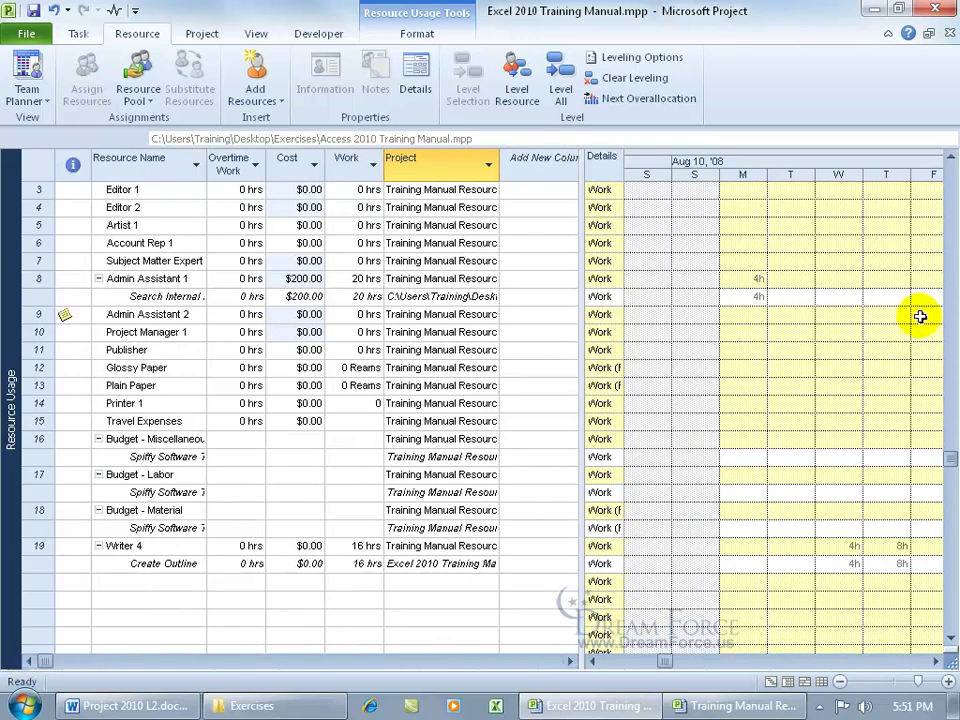
pyautogui.click(950, 157)
pyautogui.click(950, 157)
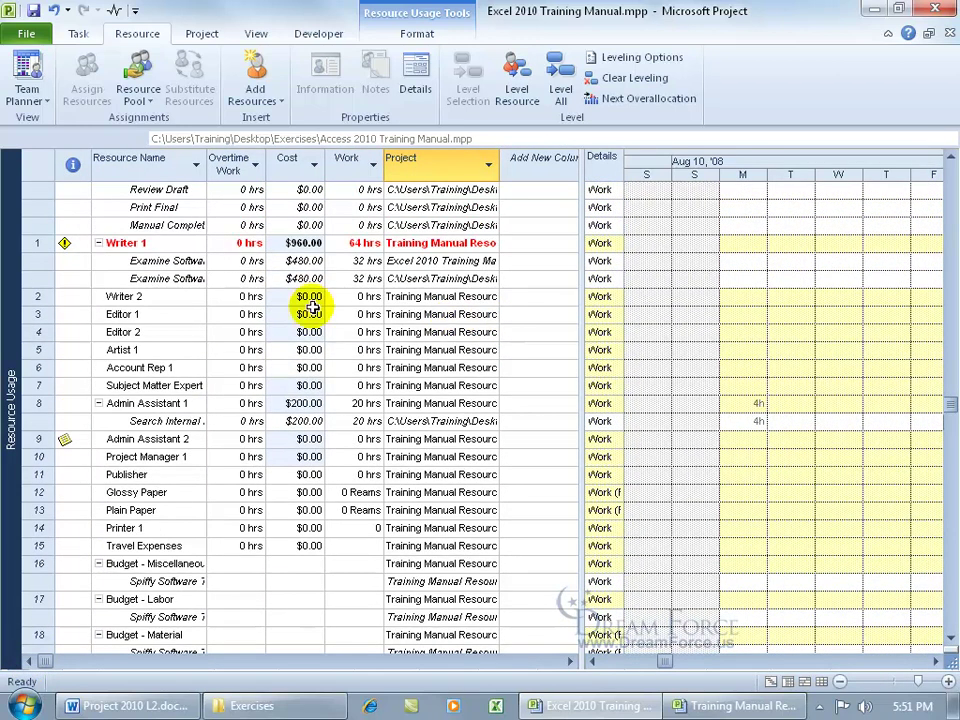
# Check which project each of Writer 1's two Examine Software assignments belongs to.
pyautogui.click(186, 260)
pyautogui.click(422, 261)
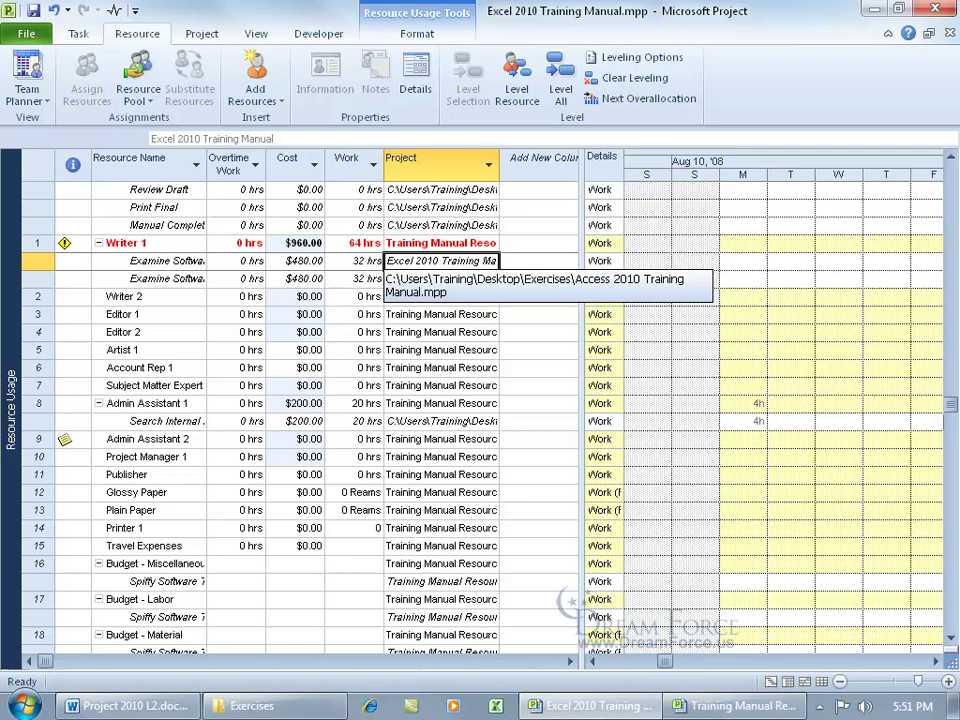
pyautogui.click(445, 279)
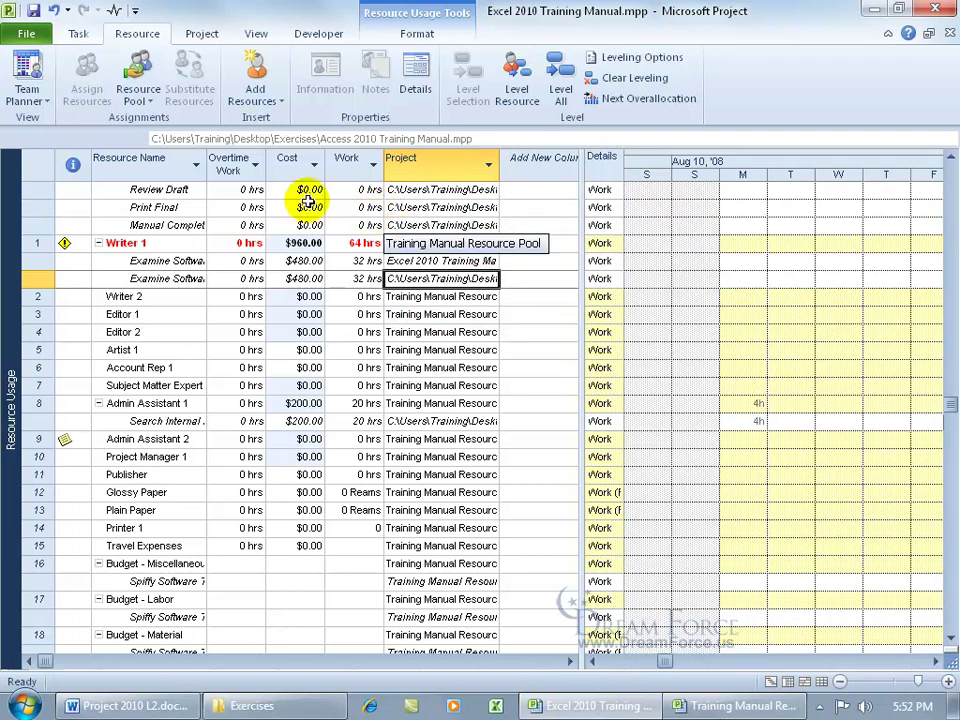
# Review the Display settings in the project options and close them without changes.
pyautogui.click(24, 34)
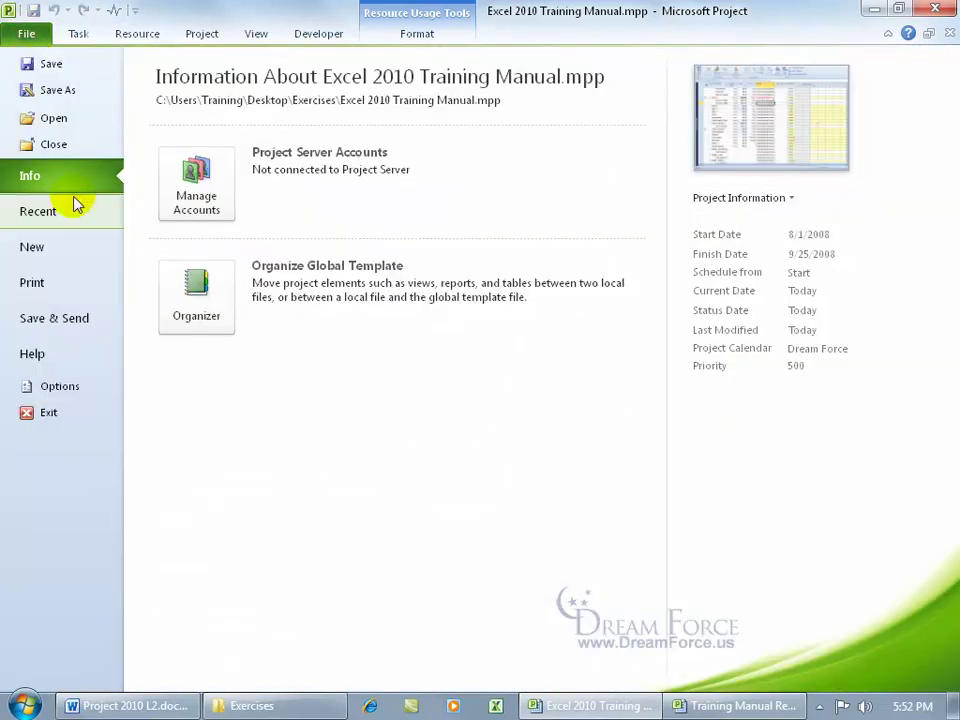
pyautogui.click(62, 386)
pyautogui.click(222, 125)
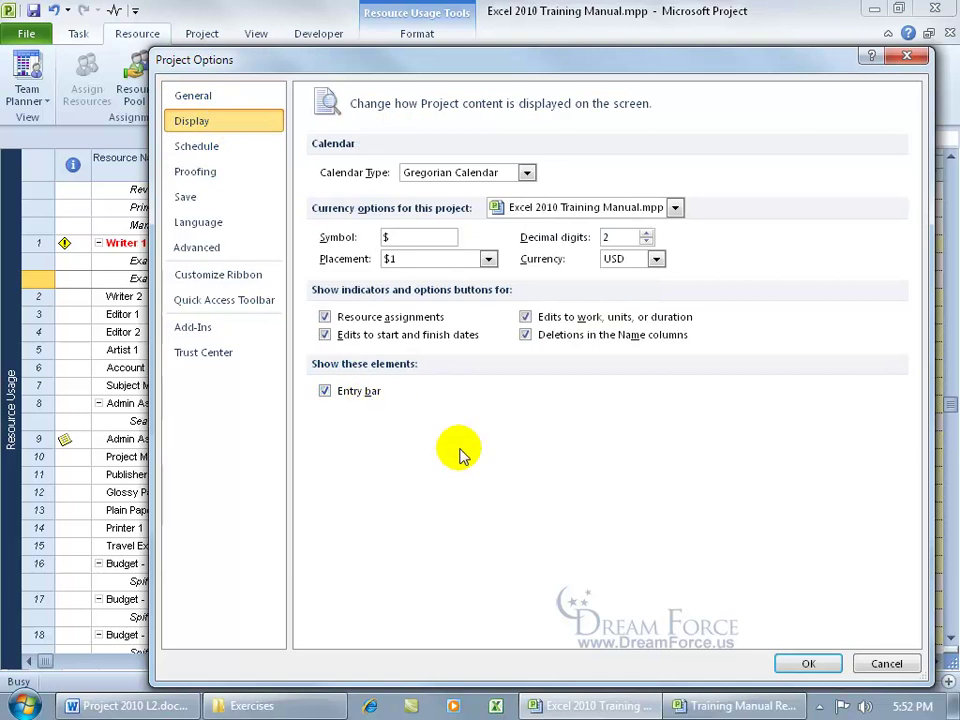
pyautogui.click(880, 663)
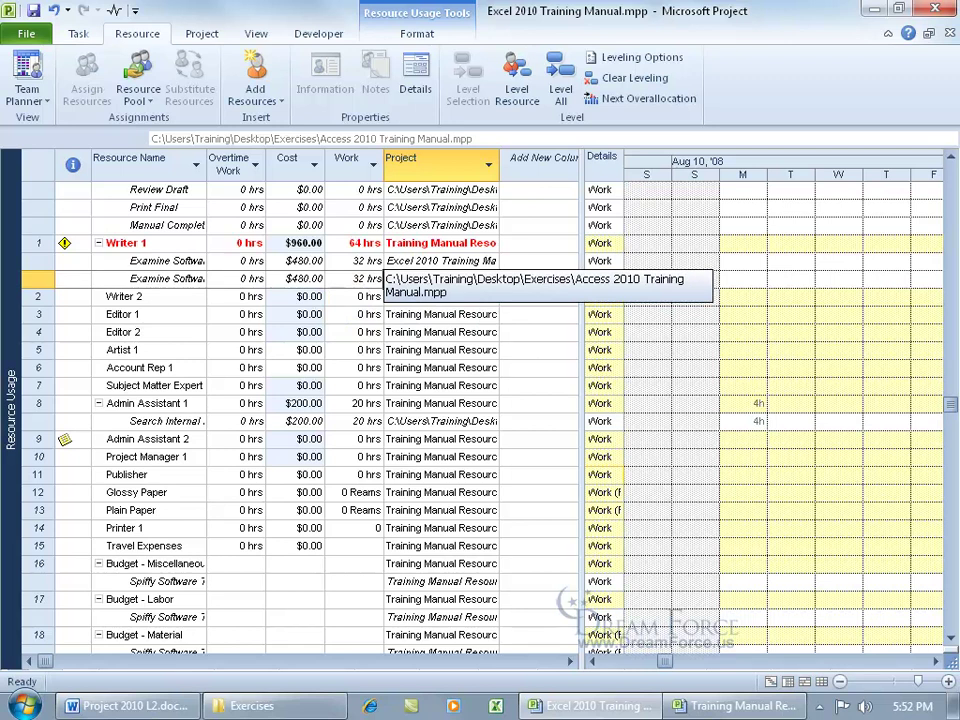
# Bring the timescale to the work hours of Writer 1's Examine Software assignment from the Excel project.
pyautogui.click(188, 261)
pyautogui.click(76, 31)
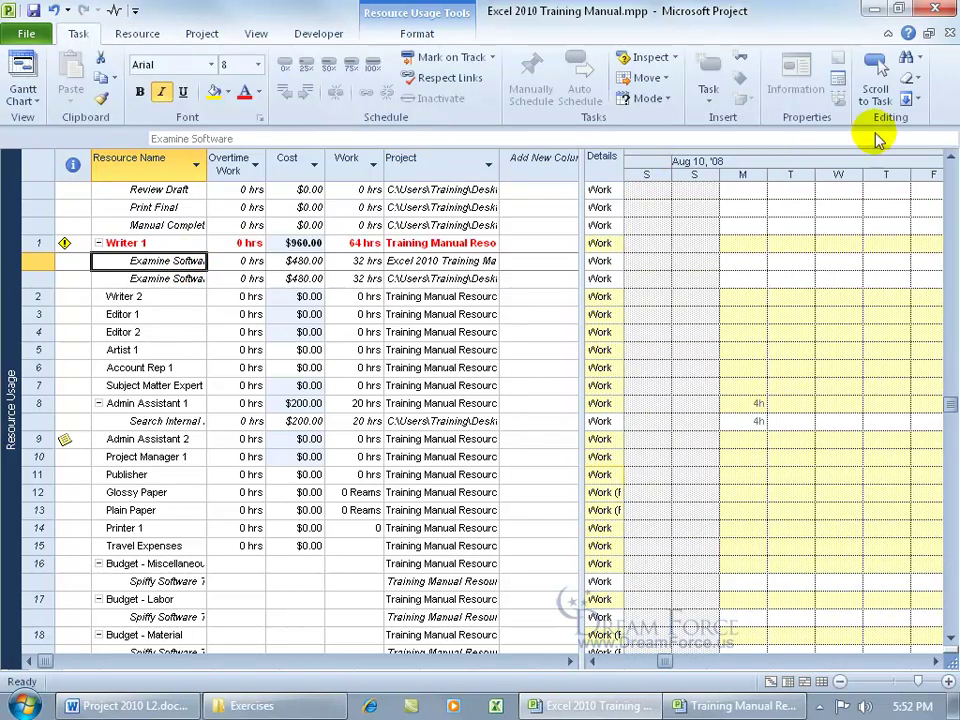
pyautogui.click(877, 75)
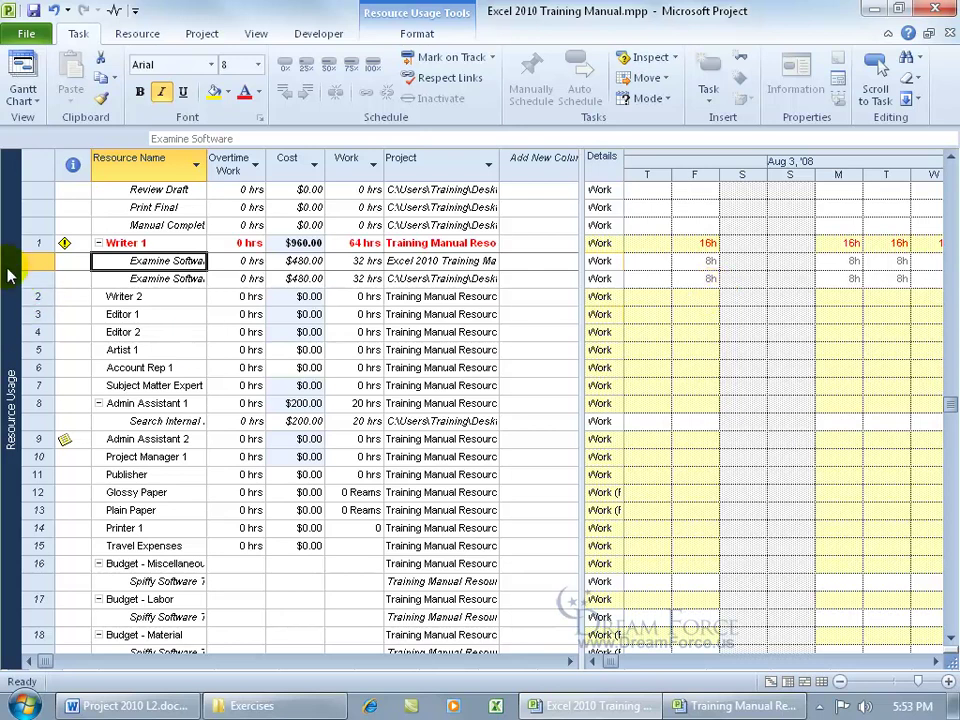
# Switch the Excel project to the Gantt Chart view and select the Examine Software task.
pyautogui.rightClick(8, 275)
pyautogui.click(43, 300)
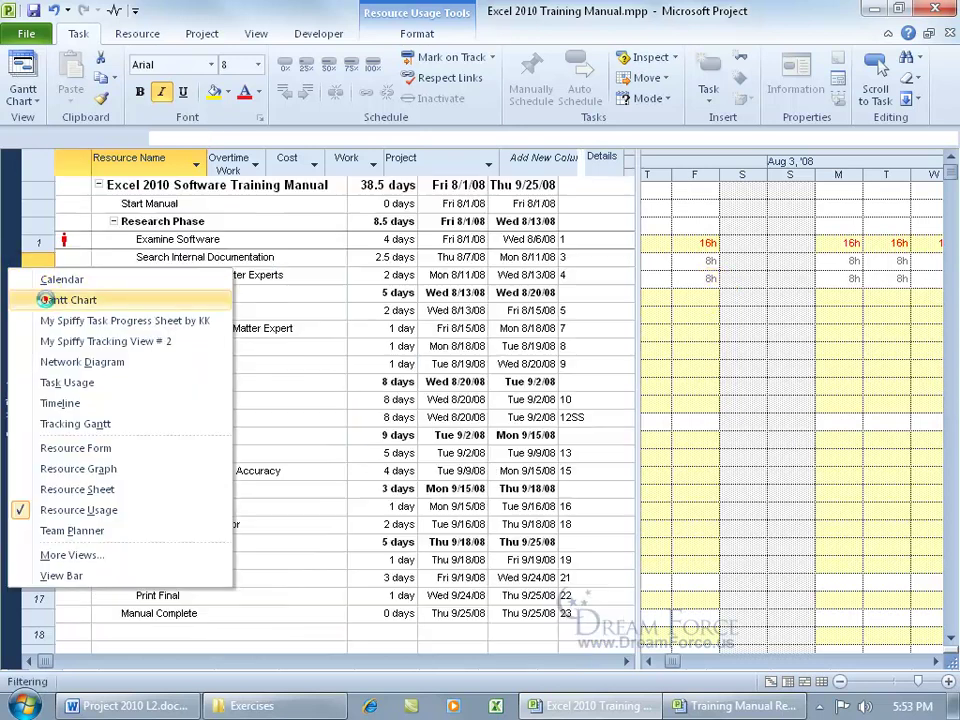
pyautogui.click(236, 240)
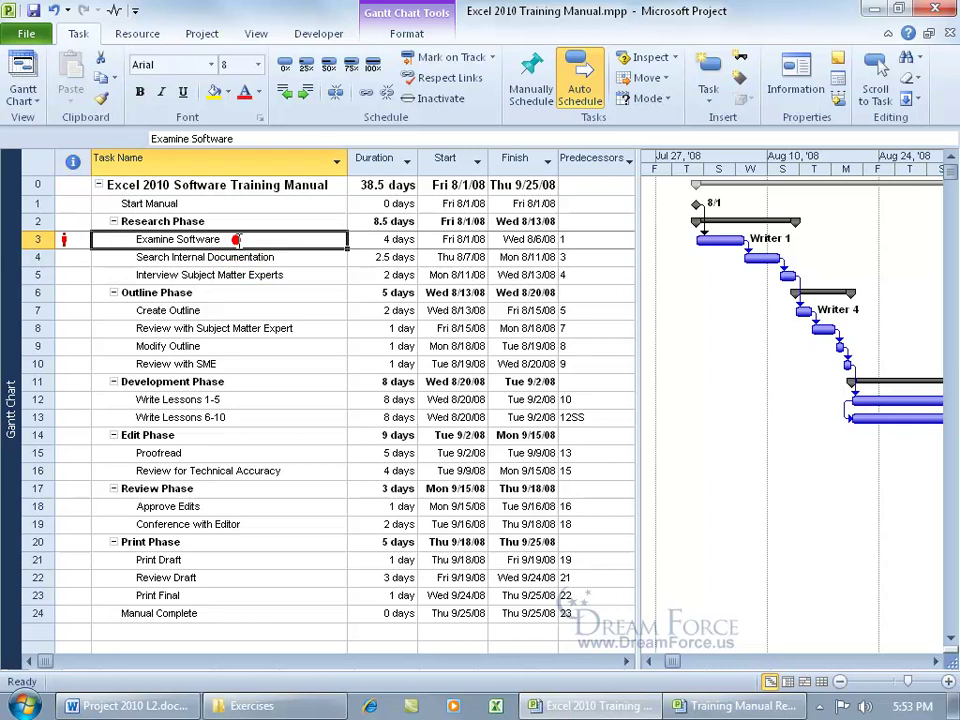